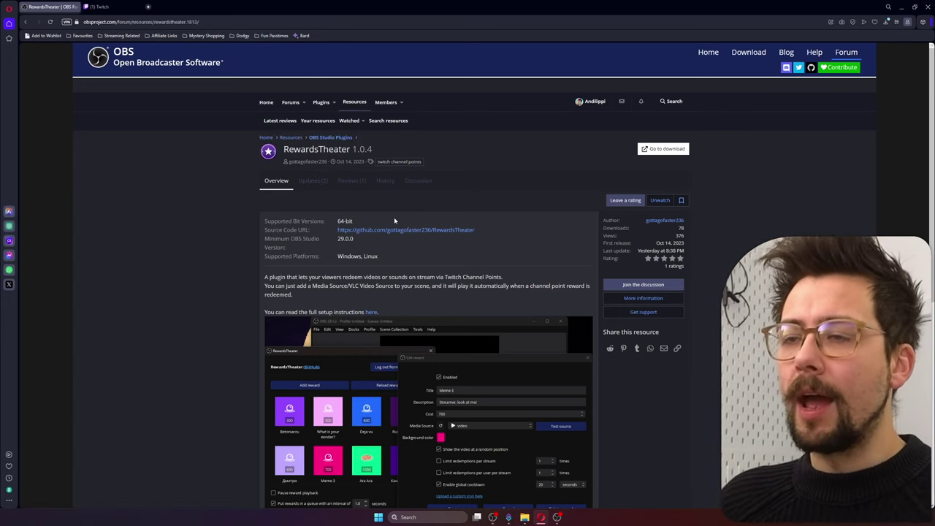
Scroll through the RewardsTheater resource page and back up to the top
{"action": "scroll", "coordinate": [394, 217], "scroll_direction": "down", "scroll_amount": 1}
{"action": "scroll", "coordinate": [393, 266], "scroll_direction": "down", "scroll_amount": 2}
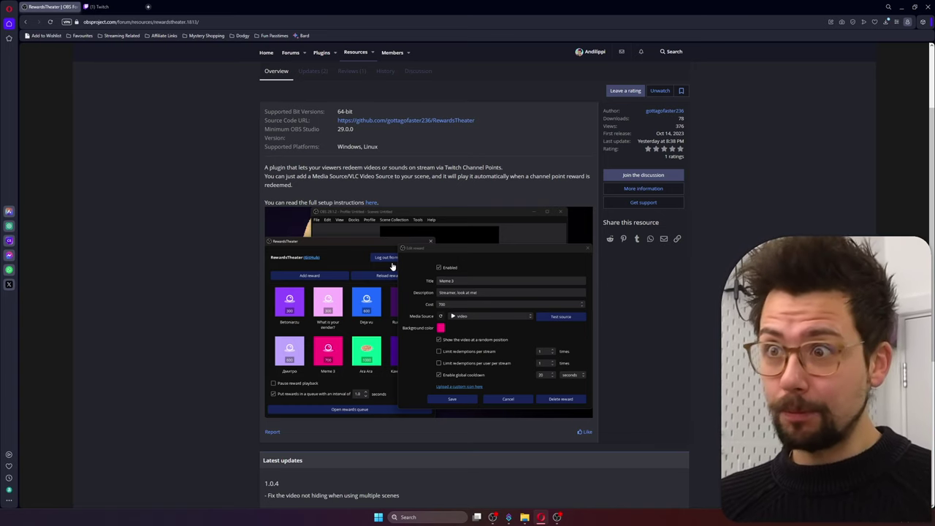
{"action": "scroll", "coordinate": [499, 149], "scroll_direction": "up", "scroll_amount": 3}
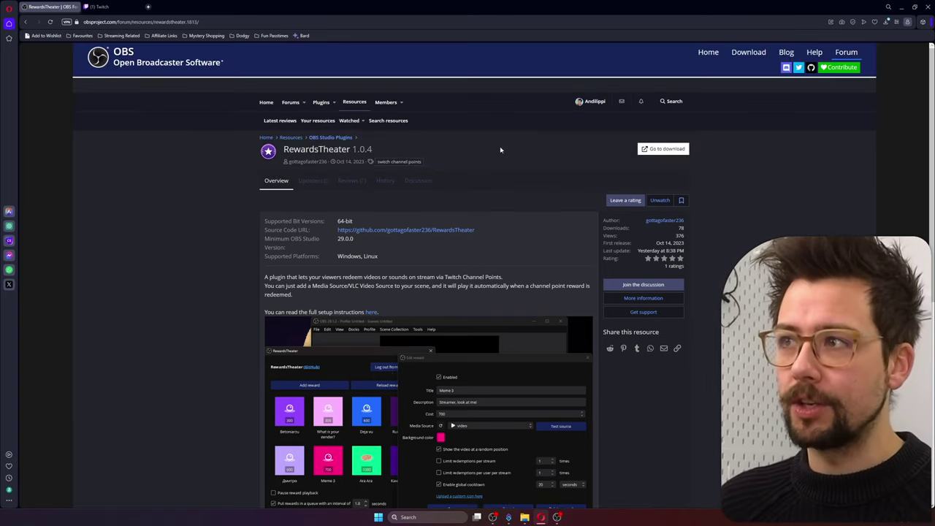
Download RewardsTheater-1.0.4-windows-x64.zip from the GitHub release and open it
{"action": "left_click", "coordinate": [662, 149]}
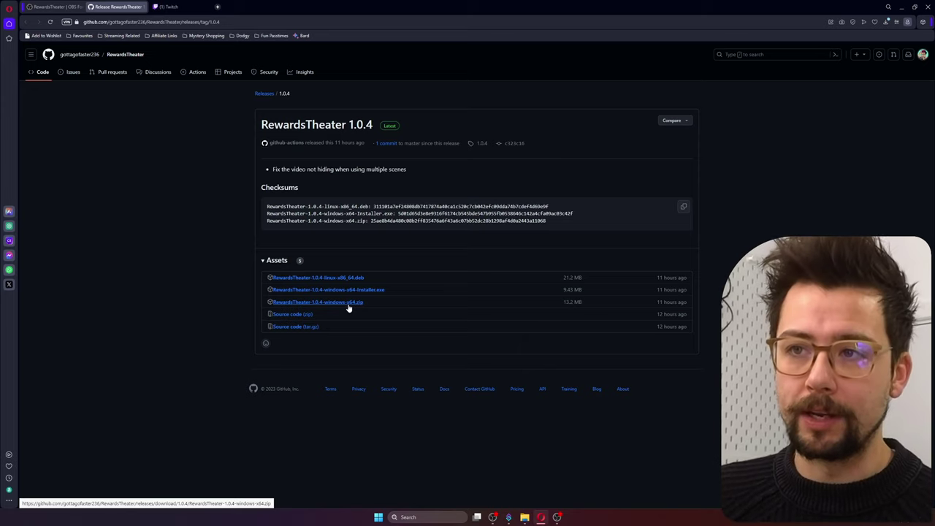
{"action": "left_click", "coordinate": [348, 305]}
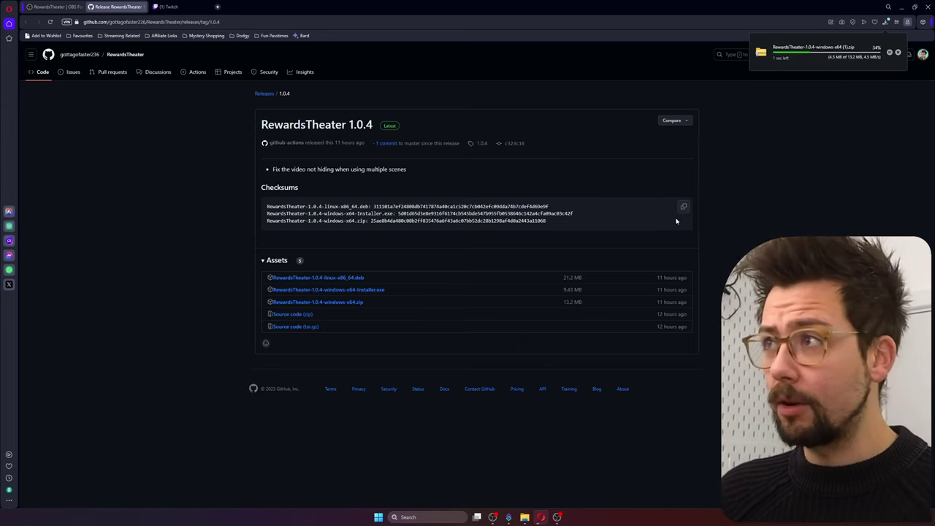
{"action": "left_click", "coordinate": [823, 53]}
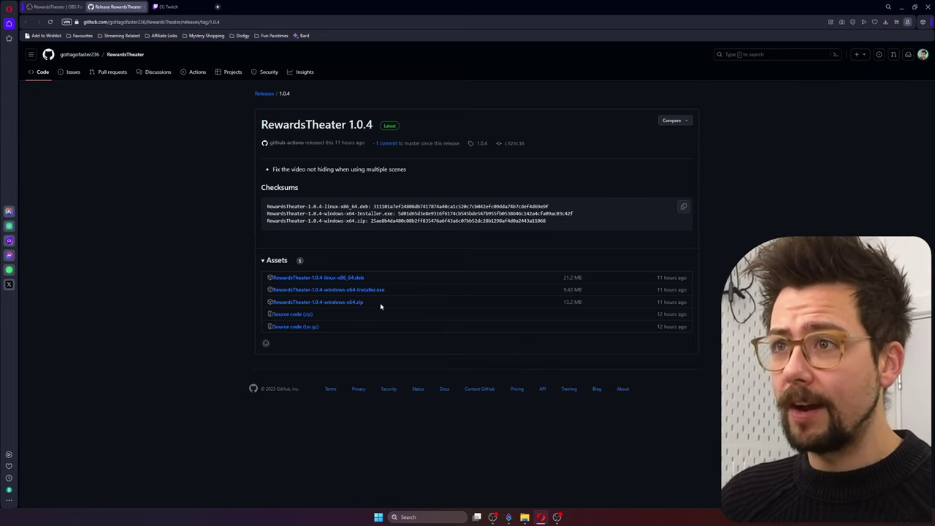
Copy the data and obs-plugins folders from the zip
{"action": "key", "text": "ctrl+a"}
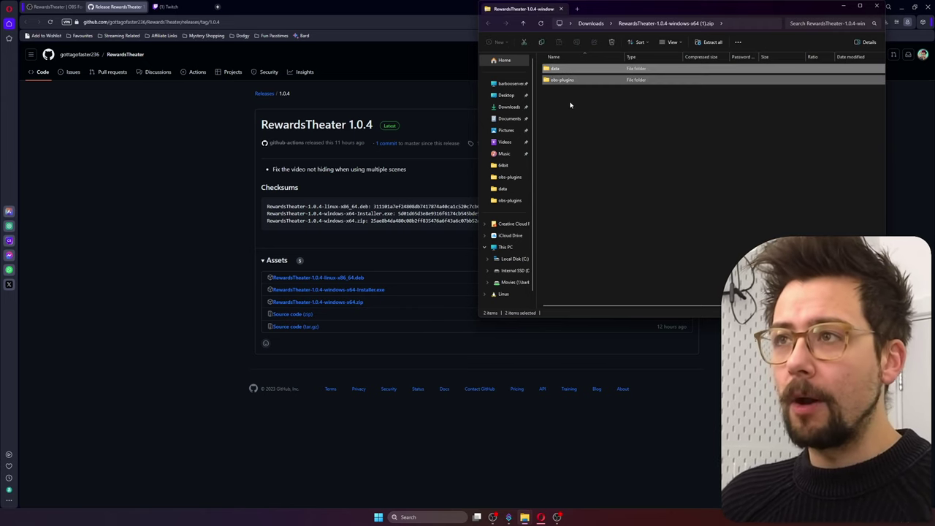
{"action": "right_click", "coordinate": [575, 85]}
{"action": "left_click", "coordinate": [592, 116]}
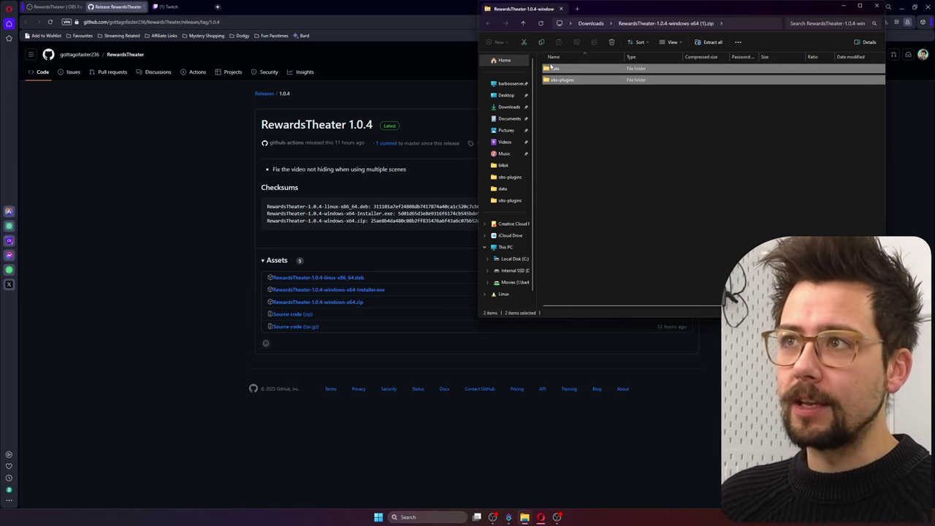
Paste both folders into C:\Program Files\obs-studio and close File Explorer
{"action": "left_click", "coordinate": [515, 258]}
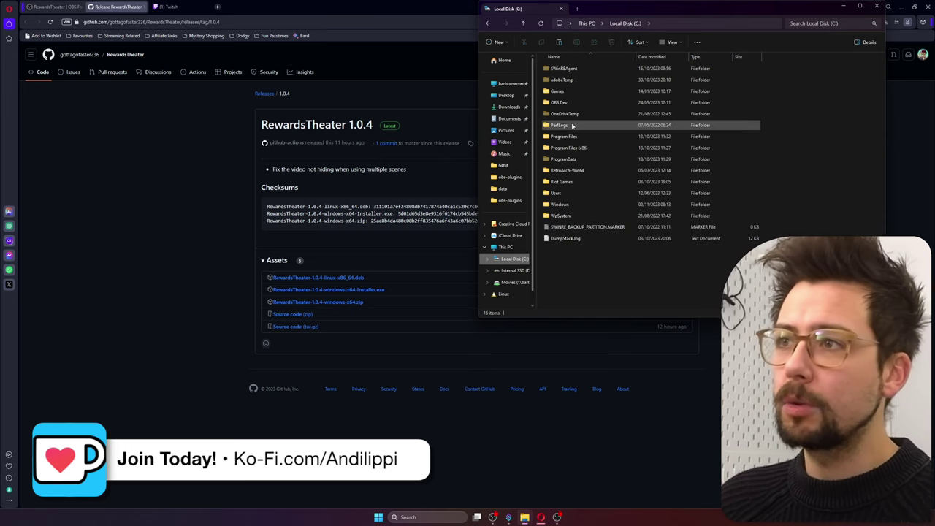
{"action": "double_click", "coordinate": [574, 137]}
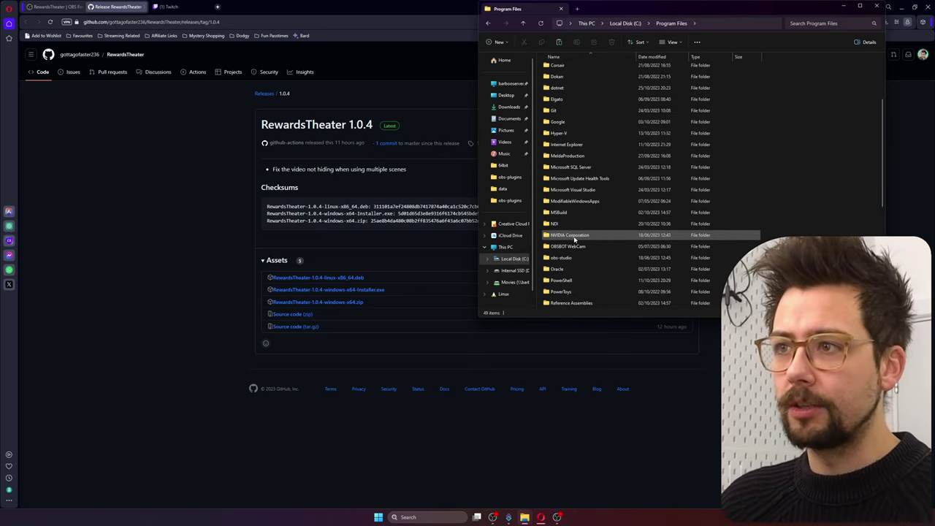
{"action": "scroll", "coordinate": [574, 249], "scroll_direction": "down", "scroll_amount": 3}
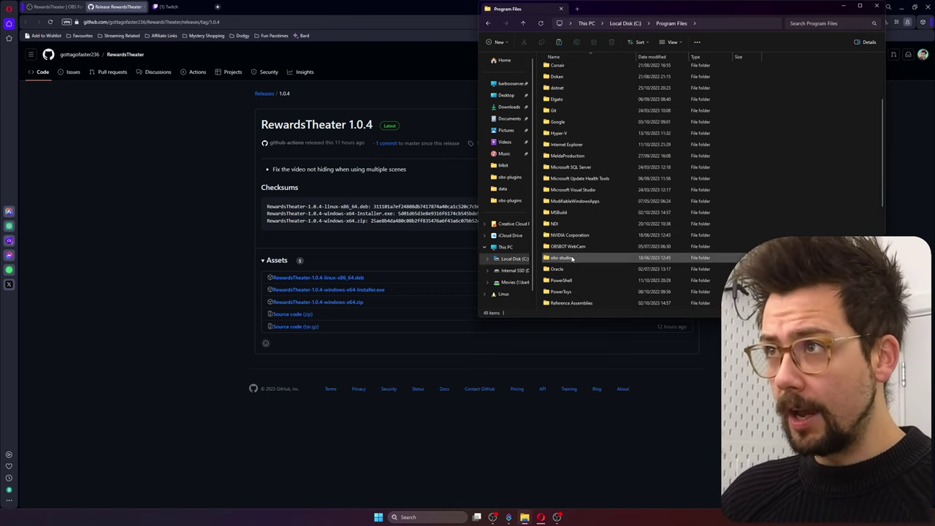
{"action": "double_click", "coordinate": [562, 259]}
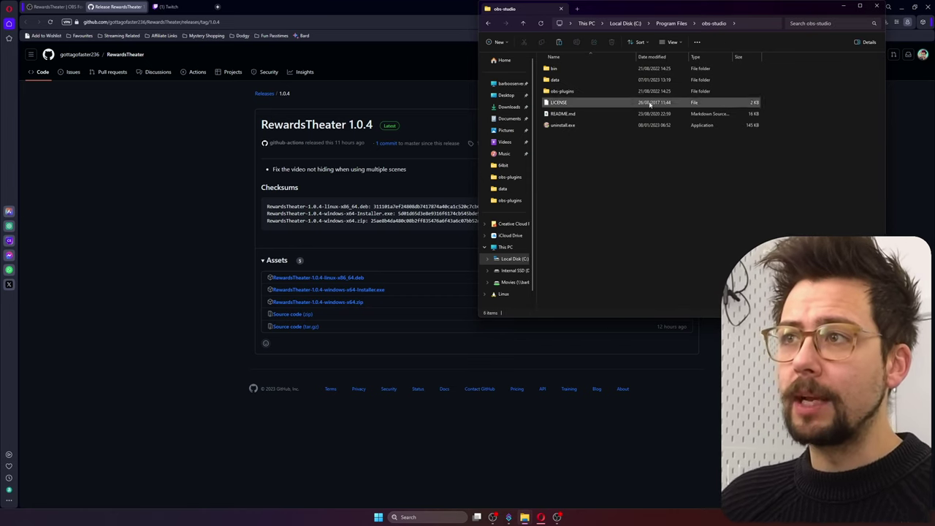
{"action": "right_click", "coordinate": [611, 211]}
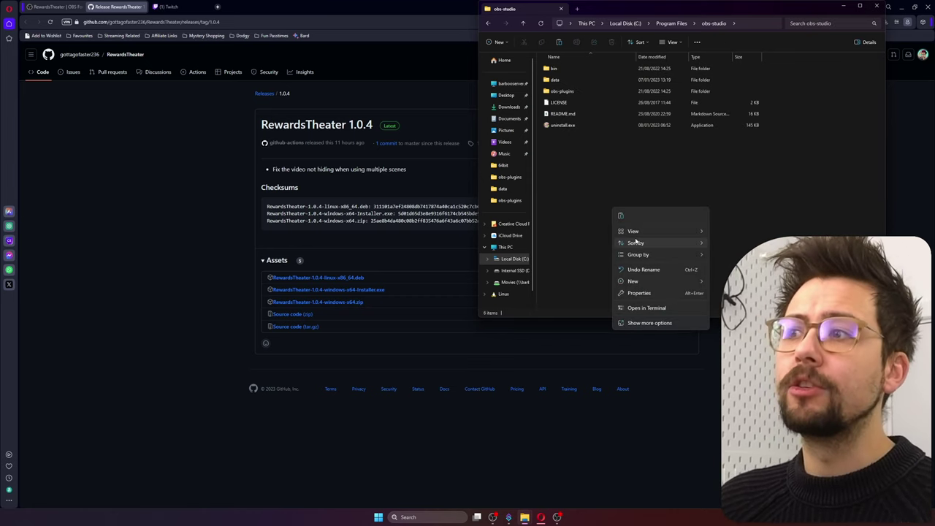
{"action": "left_click", "coordinate": [584, 222]}
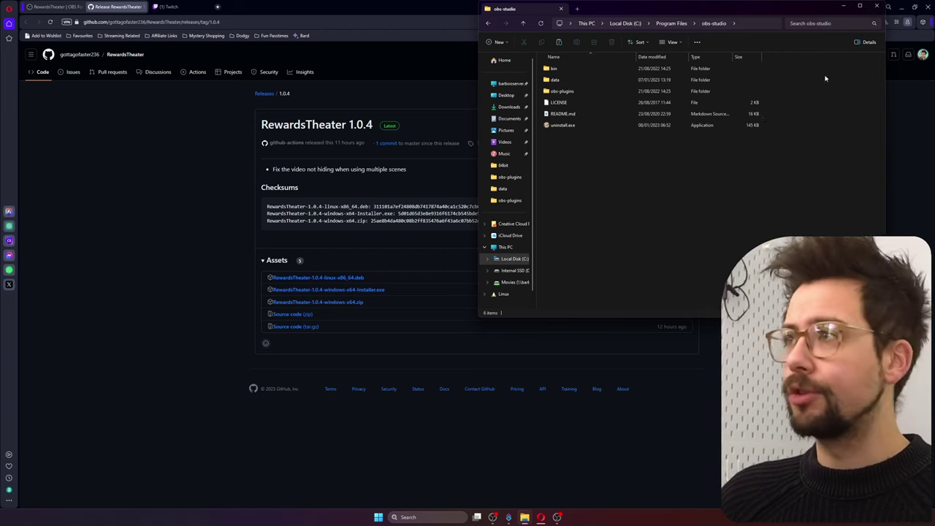
{"action": "left_click", "coordinate": [875, 5]}
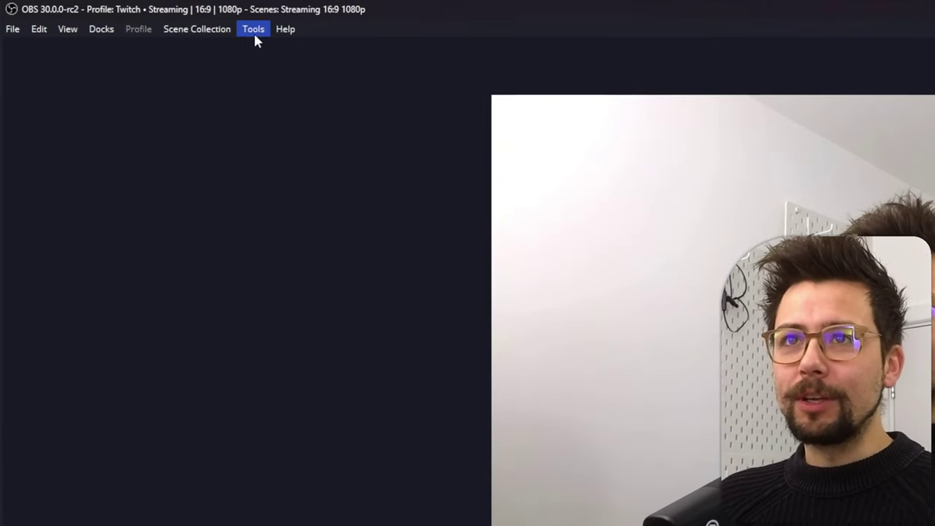
Launch RewardsTheater from the Tools menu and begin Twitch login through the browser
{"action": "left_click", "coordinate": [130, 14]}
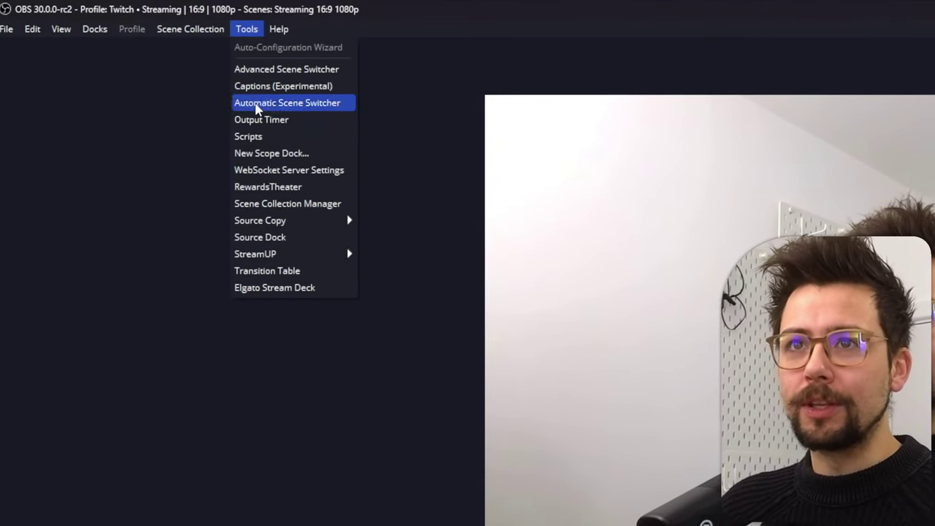
{"action": "left_click", "coordinate": [314, 188]}
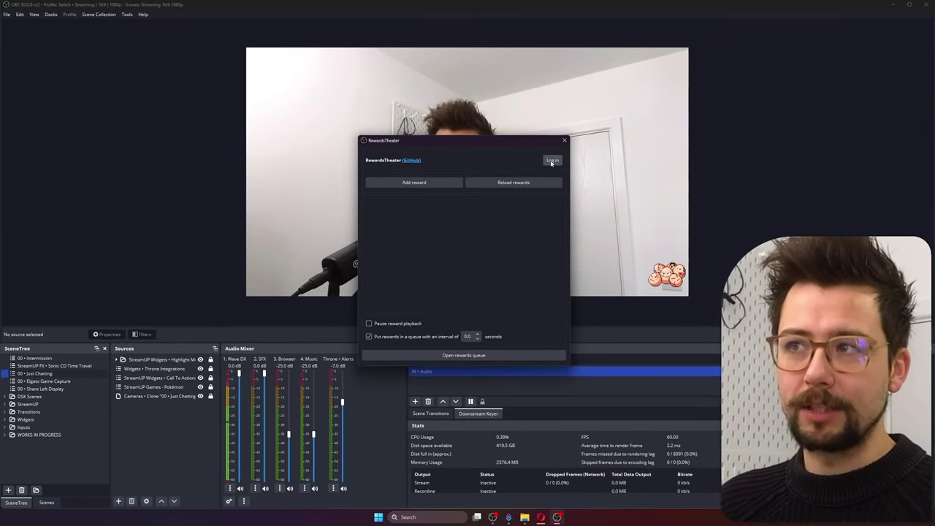
{"action": "left_click", "coordinate": [552, 160]}
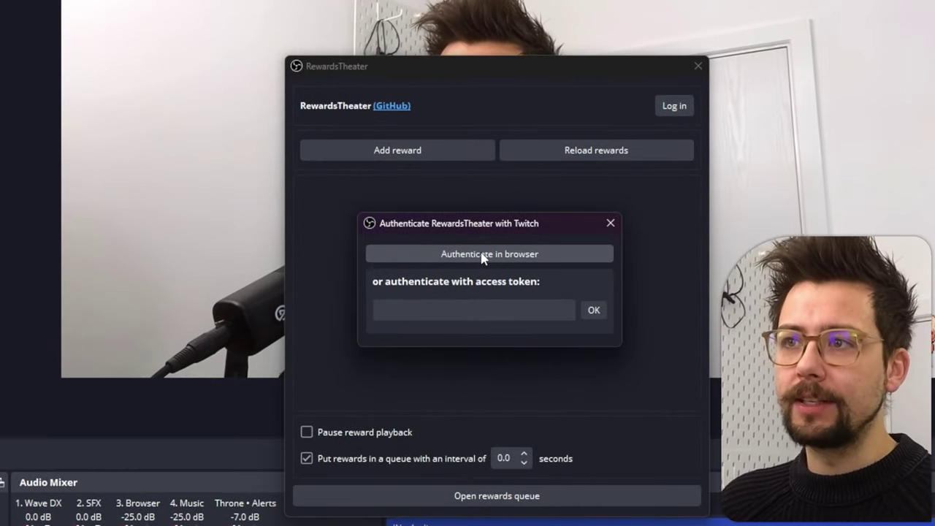
{"action": "left_click", "coordinate": [481, 255]}
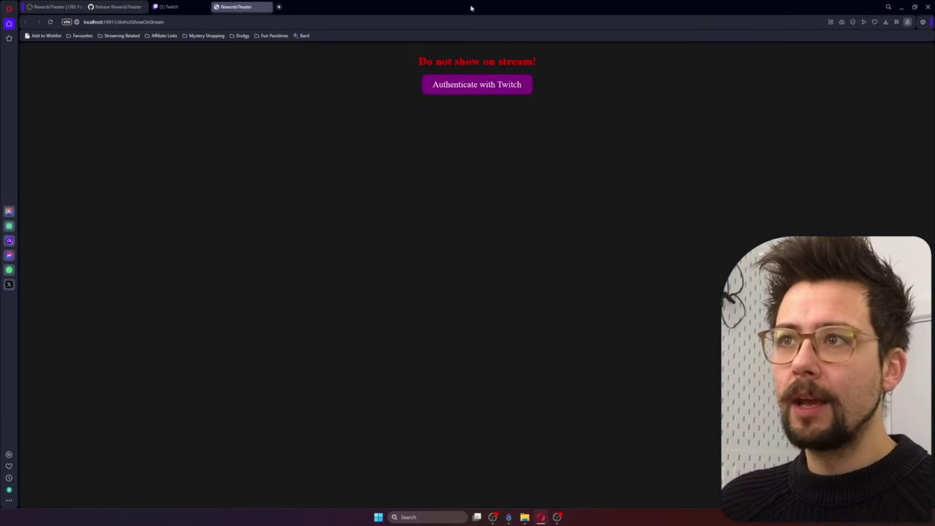
Authenticate with Twitch on the localhost page and authorize RewardsTheater's access
{"action": "left_click", "coordinate": [503, 89]}
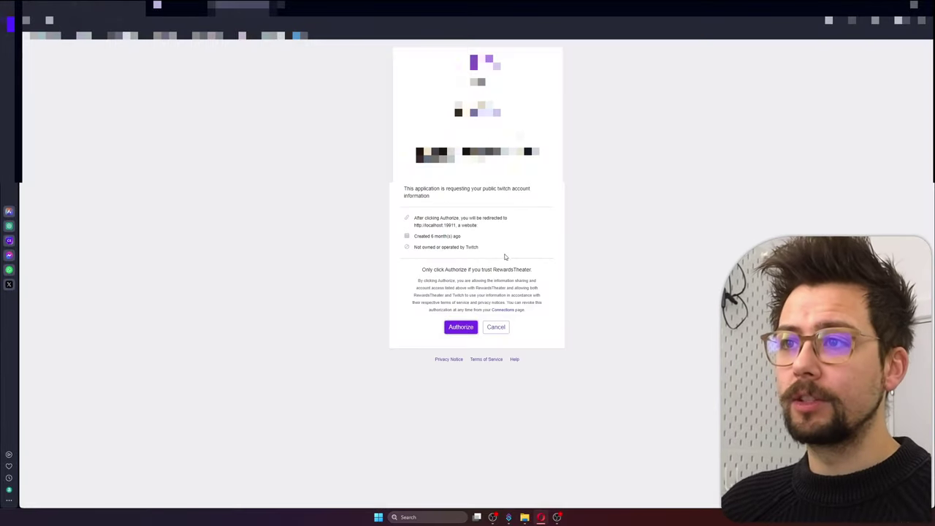
{"action": "left_click", "coordinate": [466, 327]}
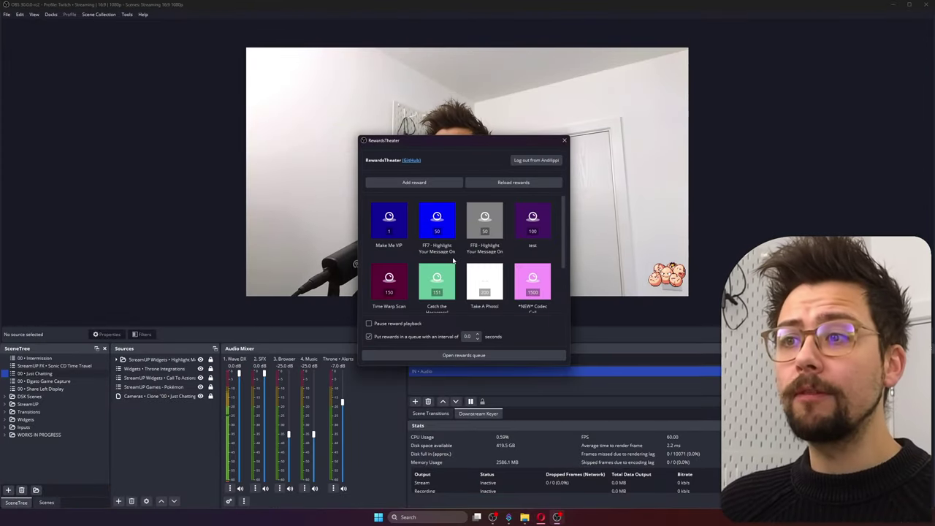
Refresh the channel's rewards list in RewardsTheater
{"action": "scroll", "coordinate": [452, 260], "scroll_direction": "down", "scroll_amount": 1}
{"action": "scroll", "coordinate": [456, 257], "scroll_direction": "down", "scroll_amount": 1}
{"action": "scroll", "coordinate": [464, 256], "scroll_direction": "up", "scroll_amount": 2}
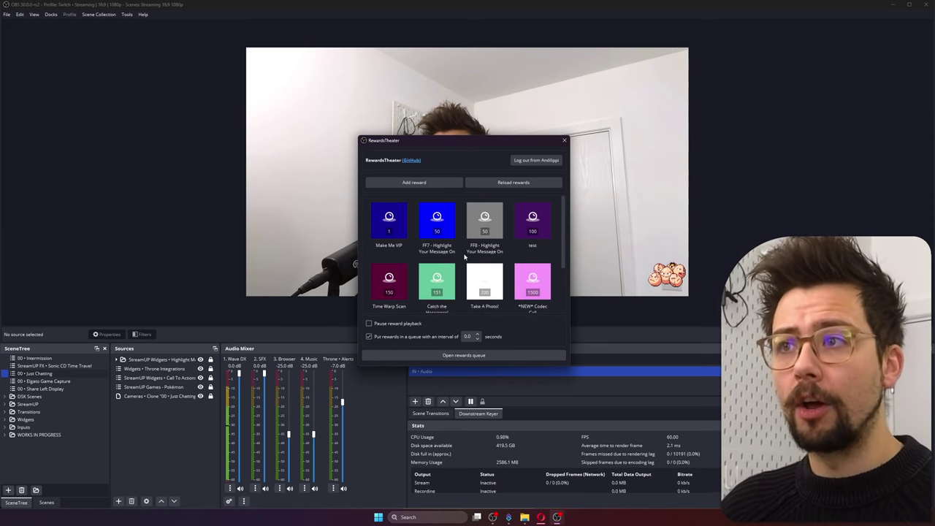
{"action": "left_click", "coordinate": [490, 184]}
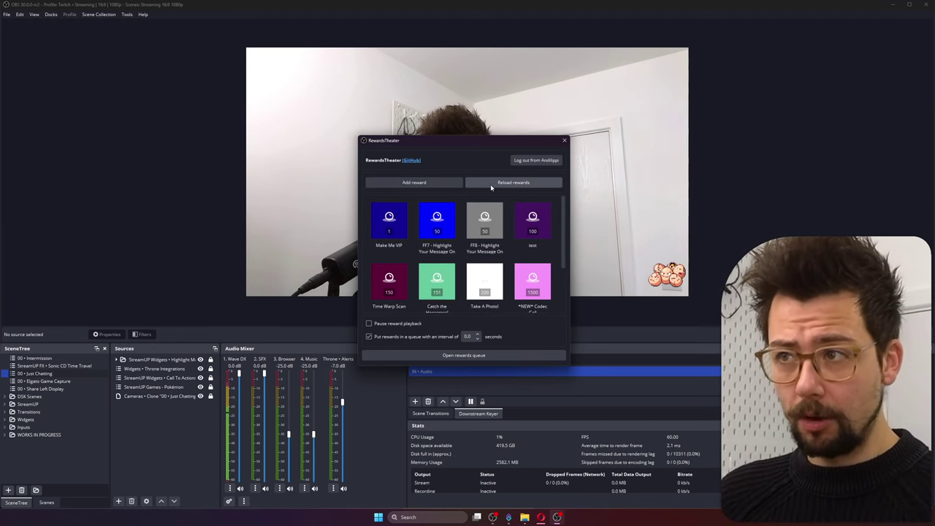
Draft reward 'Video Test' with description 'blah blah' and cost 1, media source unset
{"action": "left_click", "coordinate": [433, 183]}
{"action": "type", "text": "Video Test"}
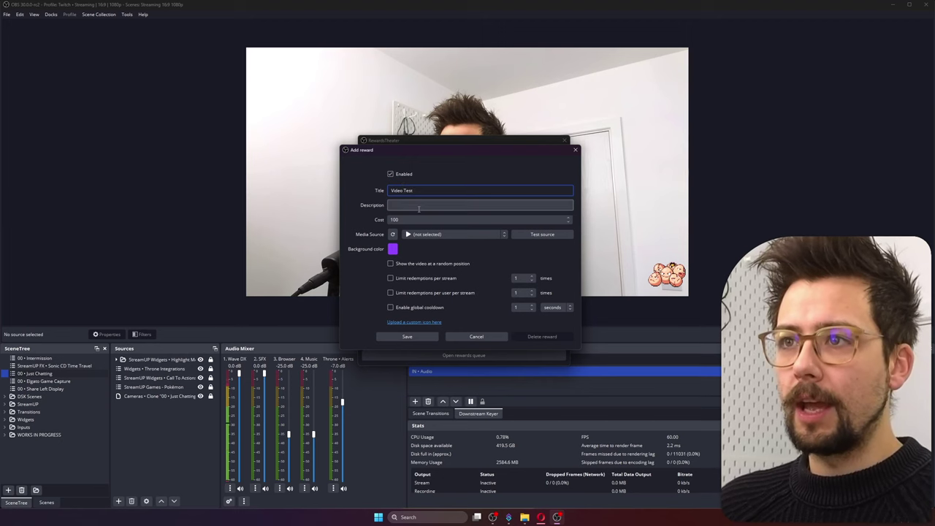
{"action": "left_click", "coordinate": [418, 209]}
{"action": "type", "text": "blah blah"}
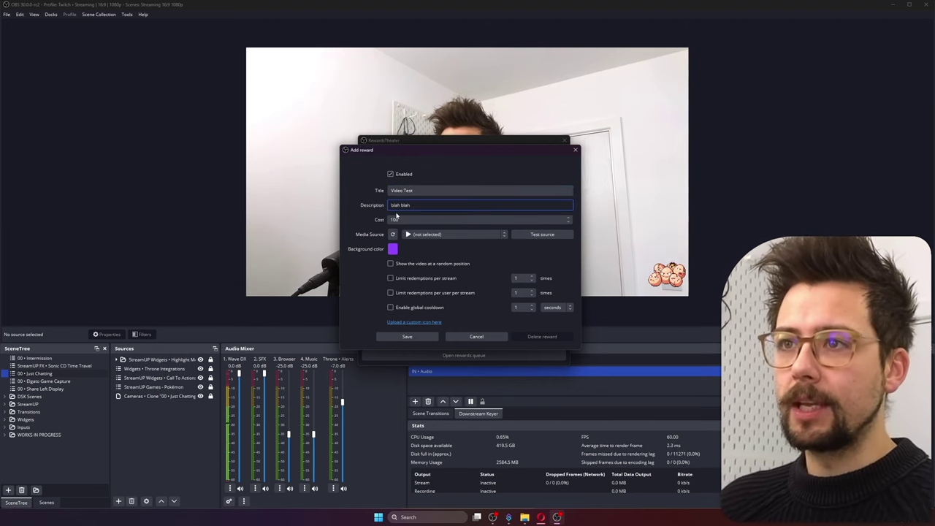
{"action": "left_click", "coordinate": [409, 219]}
{"action": "type", "text": "1"}
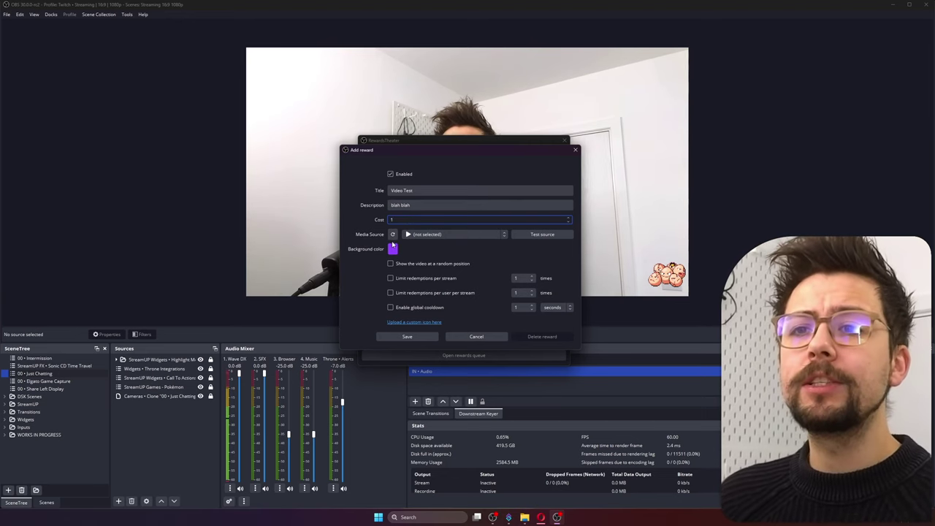
{"action": "left_click", "coordinate": [440, 234]}
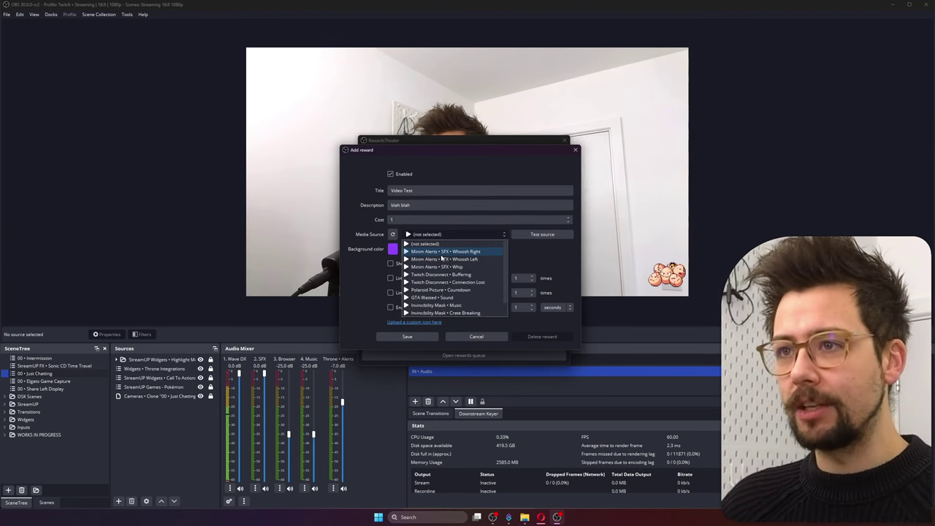
{"action": "scroll", "coordinate": [441, 257], "scroll_direction": "down", "scroll_amount": 1}
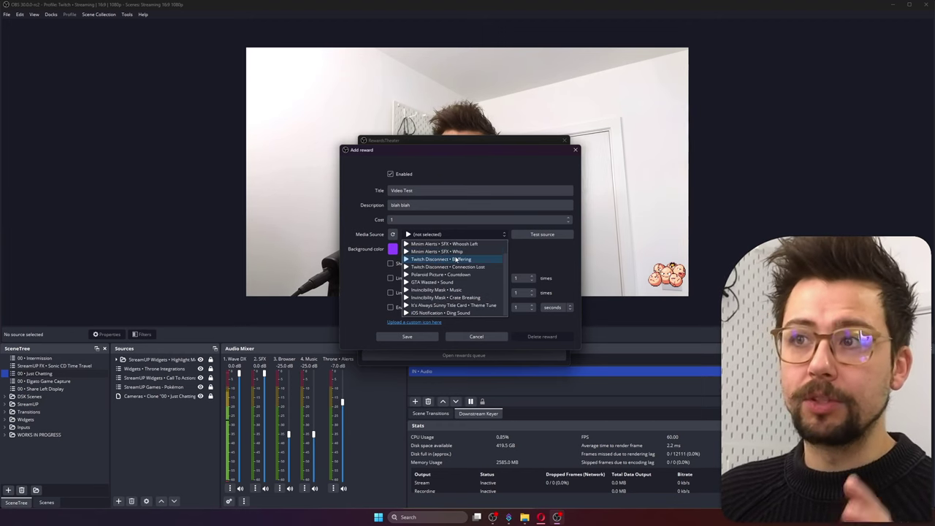
{"action": "left_click", "coordinate": [361, 275]}
Add a new Media Source to the current scene
{"action": "left_click", "coordinate": [154, 422]}
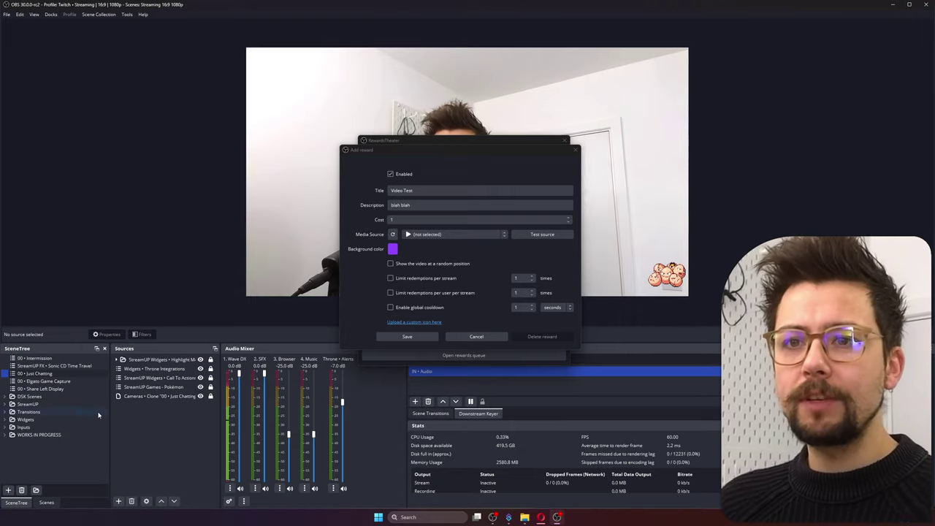
{"action": "right_click", "coordinate": [142, 413]}
{"action": "mouse_move", "coordinate": [120, 335]}
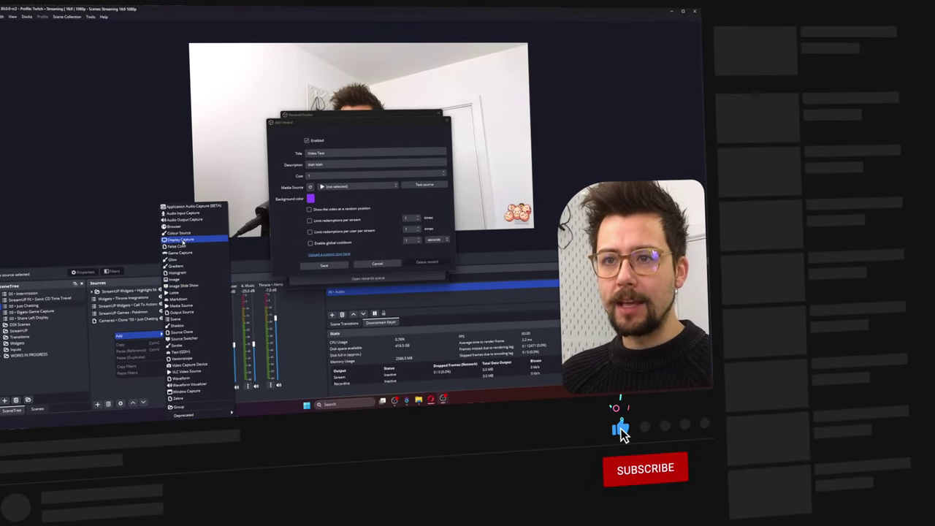
{"action": "left_click", "coordinate": [183, 305]}
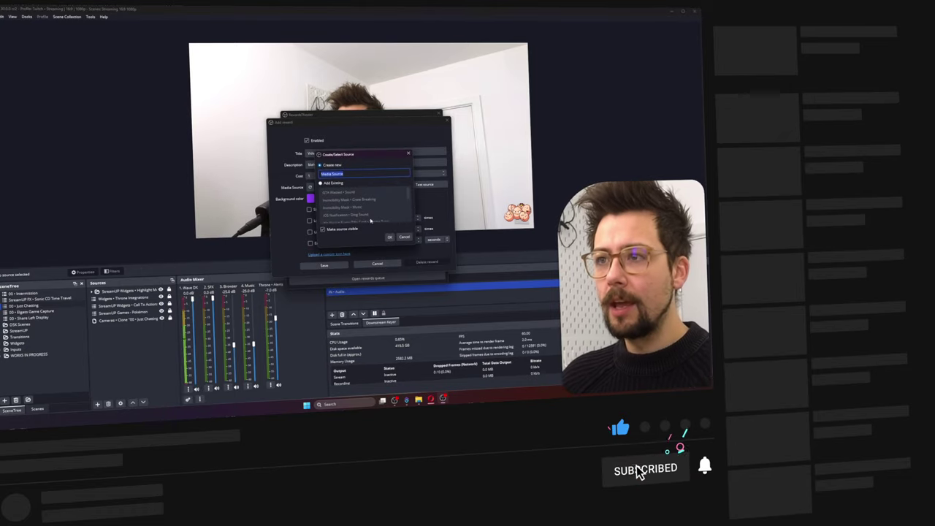
{"action": "left_click", "coordinate": [389, 237]}
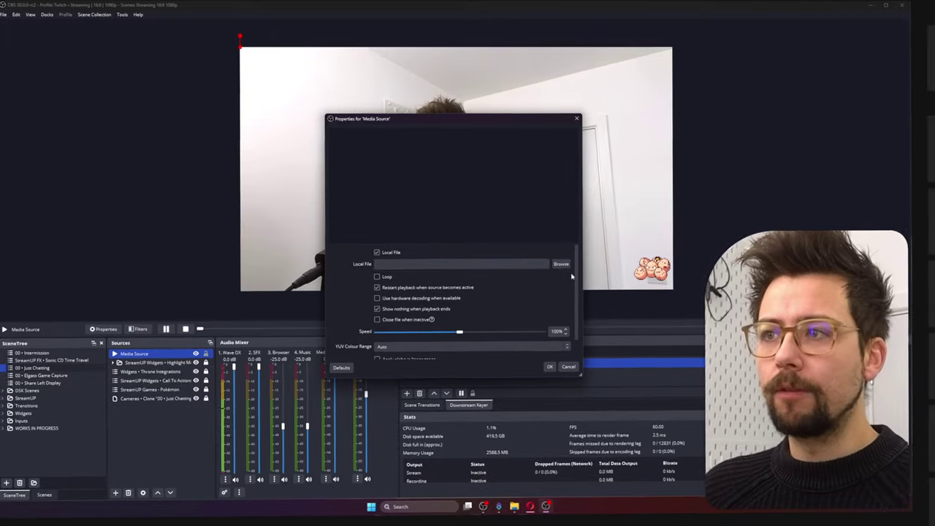
Set it to play Downloads/Animations/ezgif.com-gif-to-mp4.mp4, still shown after playback ends
{"action": "left_click", "coordinate": [573, 269]}
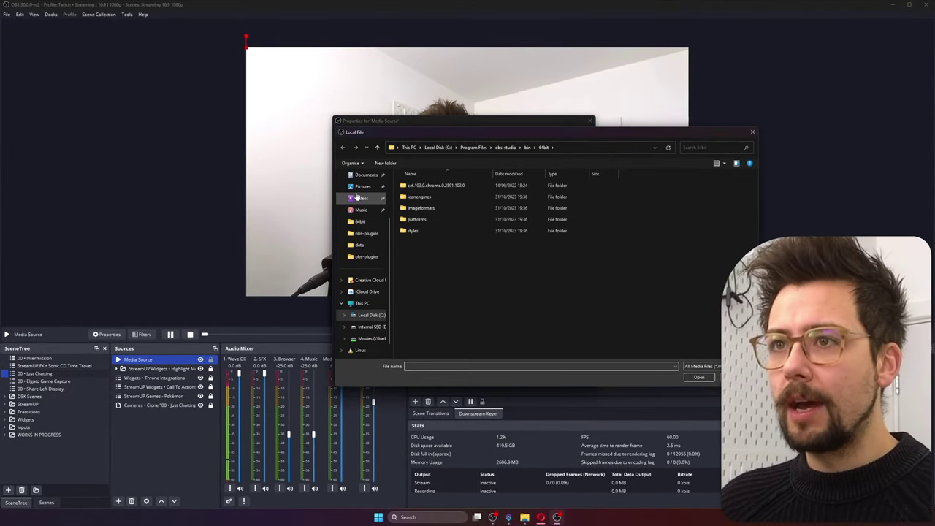
{"action": "scroll", "coordinate": [360, 212], "scroll_direction": "up", "scroll_amount": 2}
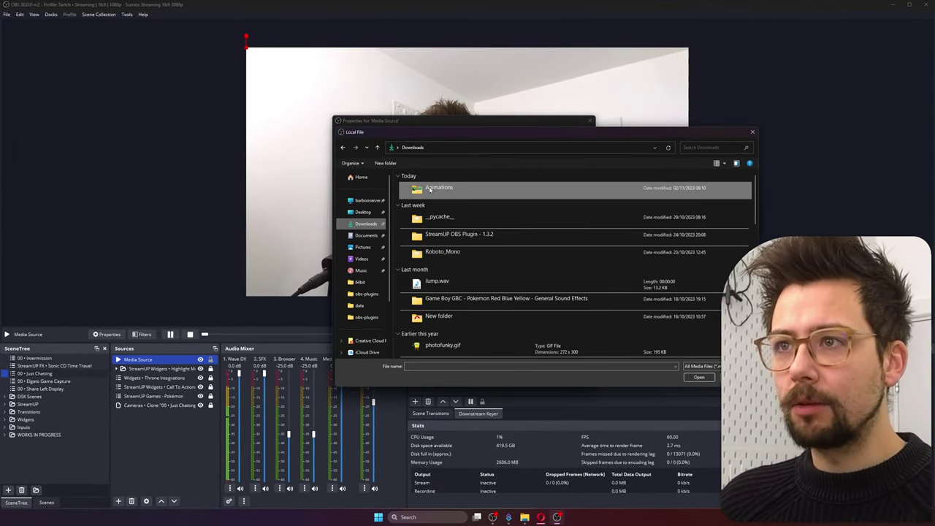
{"action": "double_click", "coordinate": [438, 187]}
{"action": "double_click", "coordinate": [433, 206]}
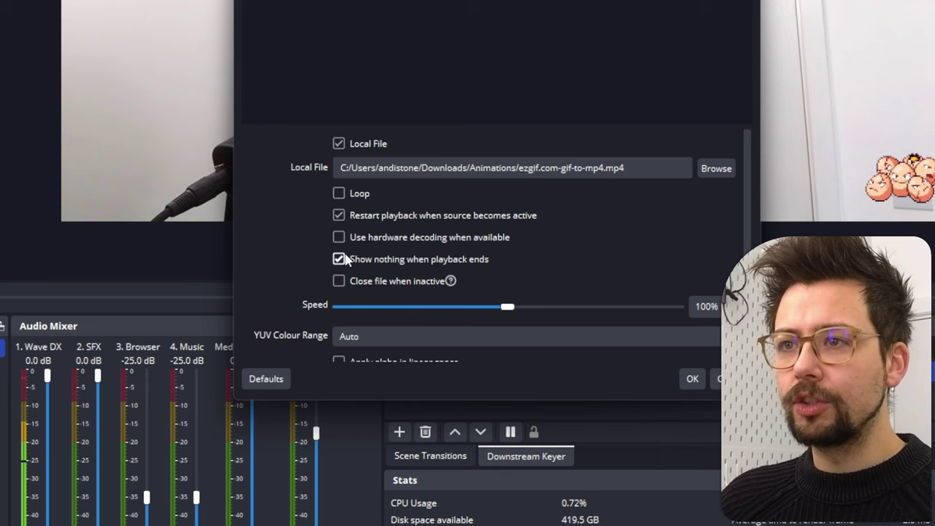
{"action": "left_click", "coordinate": [340, 260]}
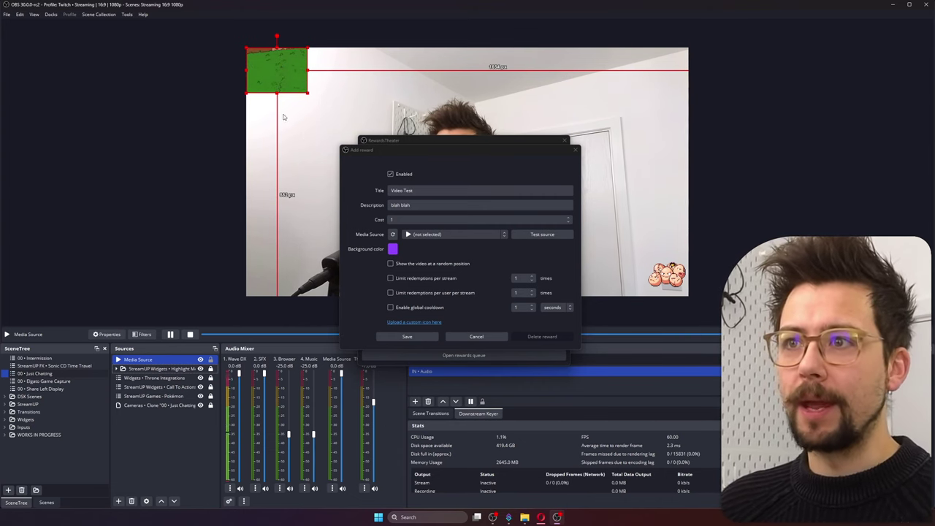
{"action": "left_click", "coordinate": [490, 235]}
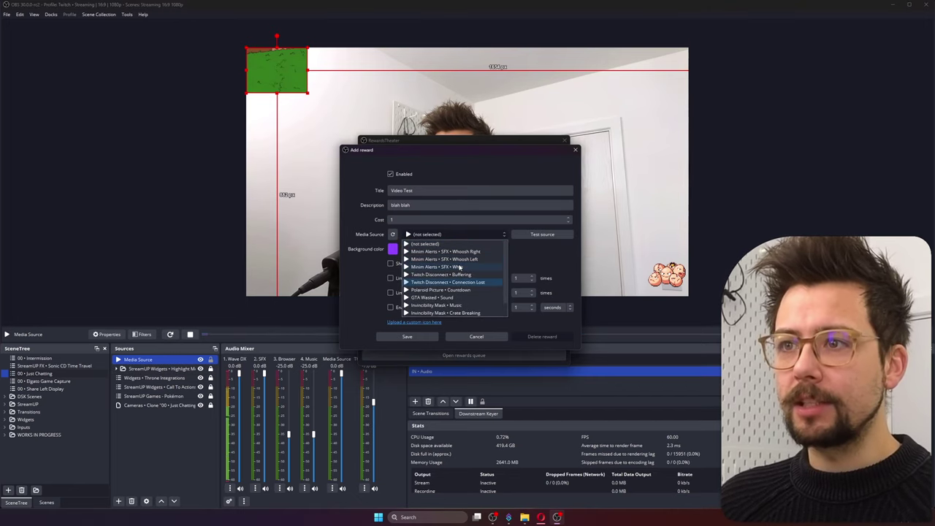
Assign Media Source as the Video Test reward's clip, then toggle its visibility to replay
{"action": "left_click", "coordinate": [394, 234]}
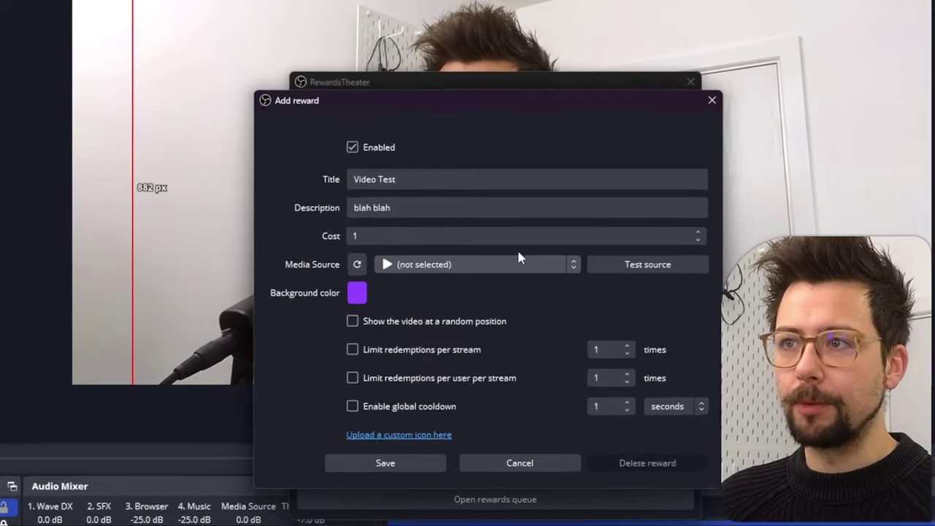
{"action": "left_click", "coordinate": [496, 235]}
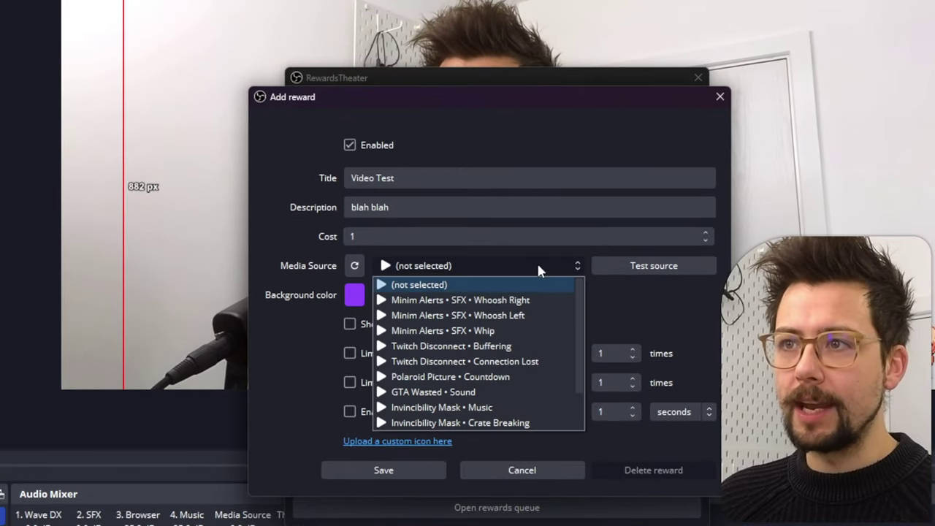
{"action": "scroll", "coordinate": [453, 257], "scroll_direction": "down", "scroll_amount": 1}
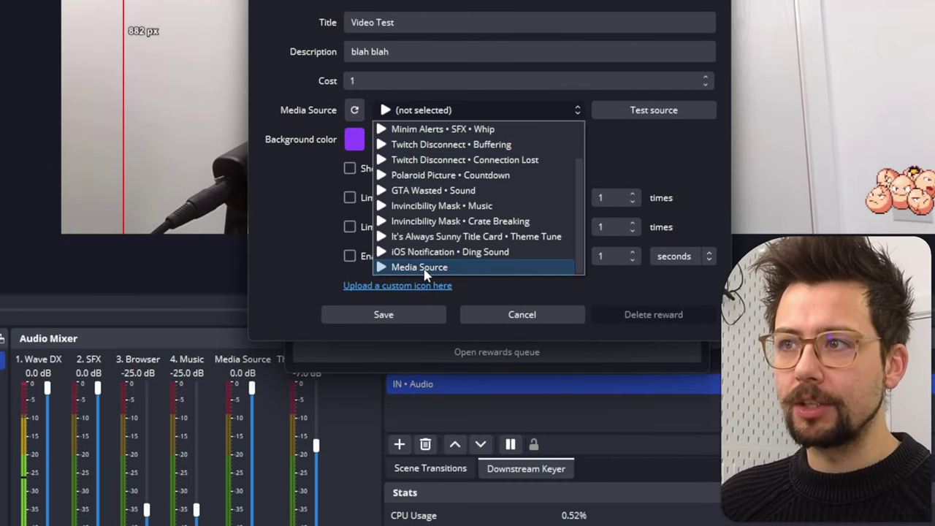
{"action": "left_click", "coordinate": [427, 267]}
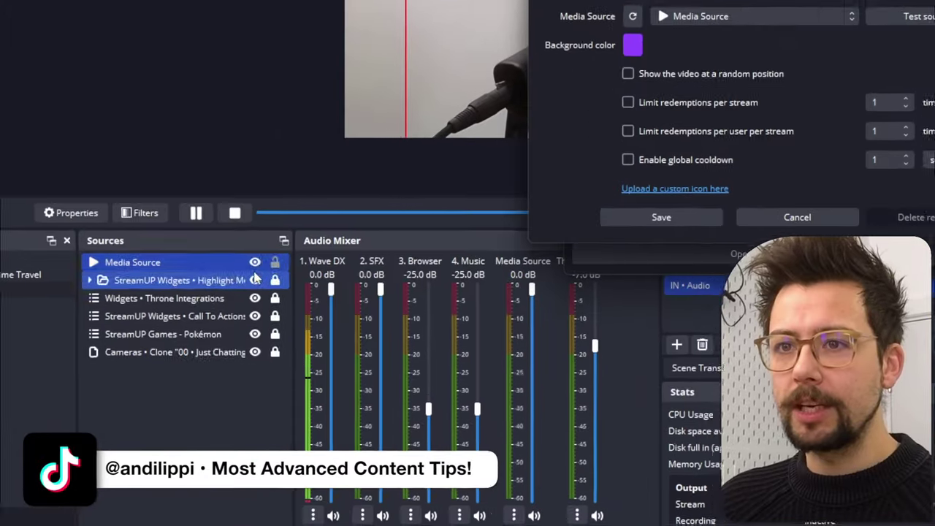
{"action": "left_click", "coordinate": [276, 257]}
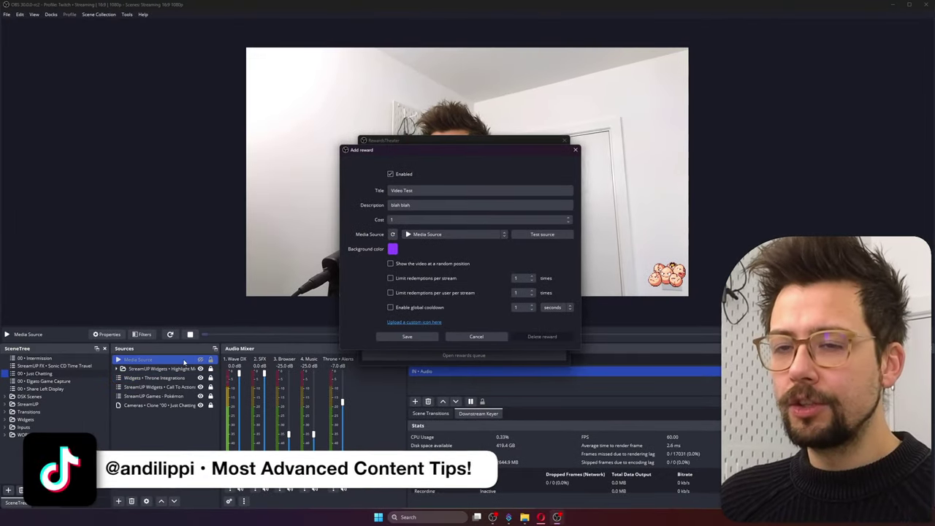
{"action": "left_click", "coordinate": [533, 234]}
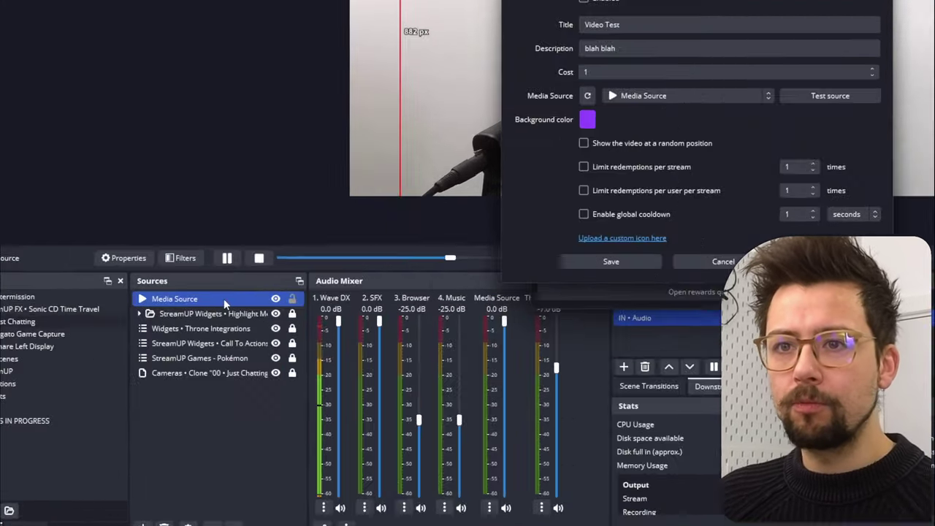
Set the Media Source's show and hide transitions to Fade
{"action": "right_click", "coordinate": [169, 362]}
{"action": "mouse_move", "coordinate": [306, 73]}
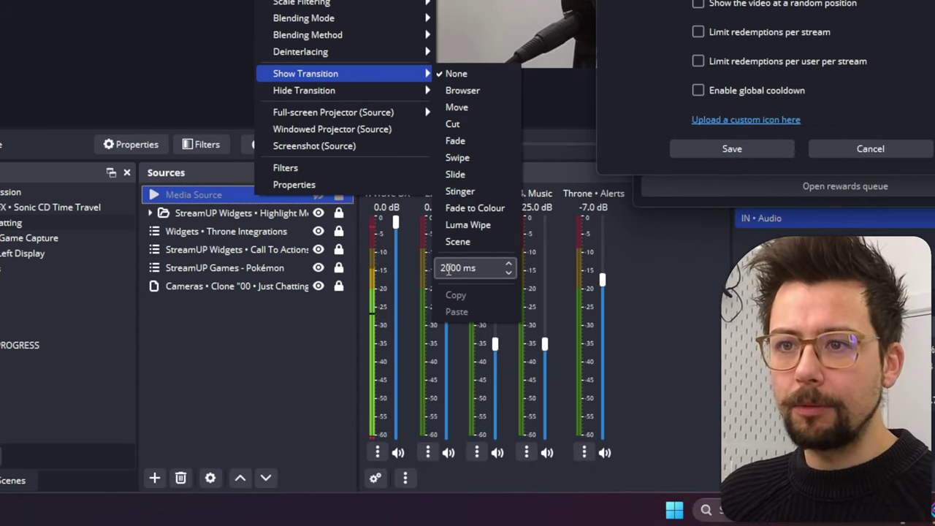
{"action": "left_click_drag", "start_coordinate": [449, 269], "coordinate": [439, 265]}
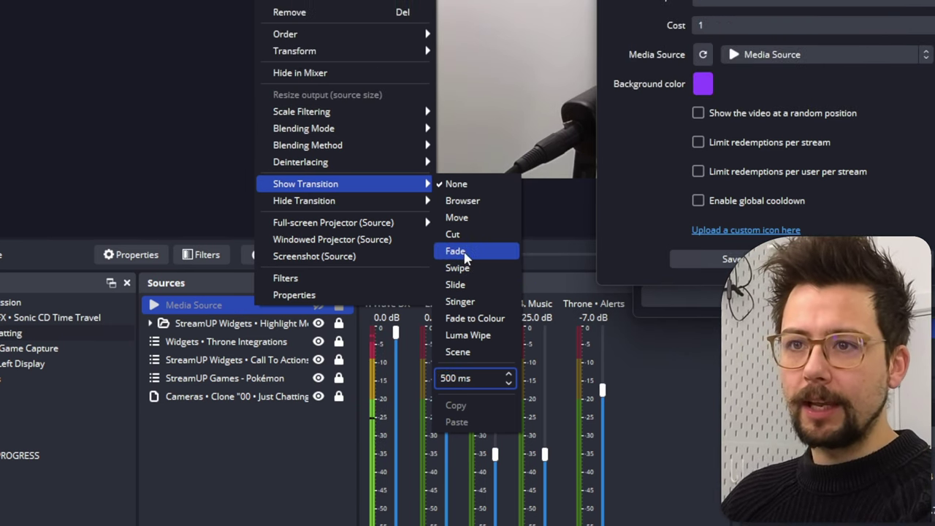
{"action": "type", "text": "500"}
{"action": "left_click", "coordinate": [455, 140]}
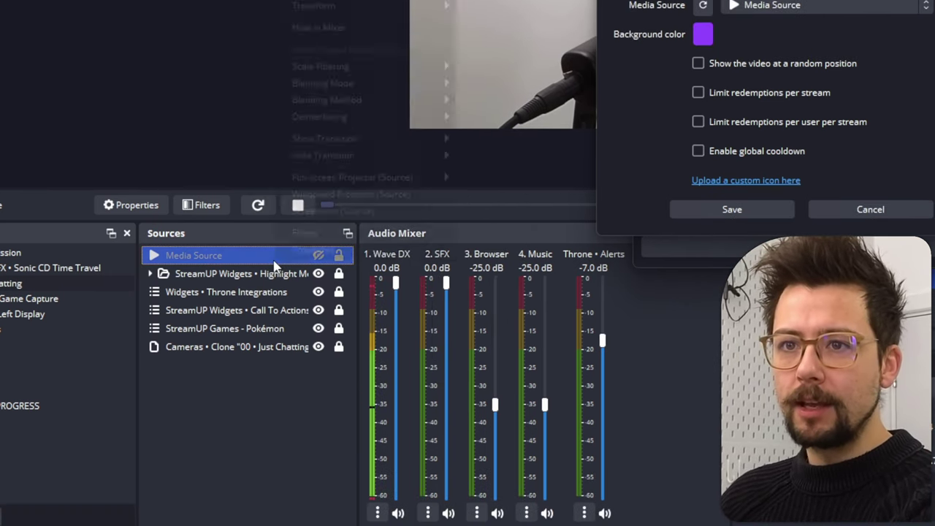
{"action": "mouse_move", "coordinate": [303, 90]}
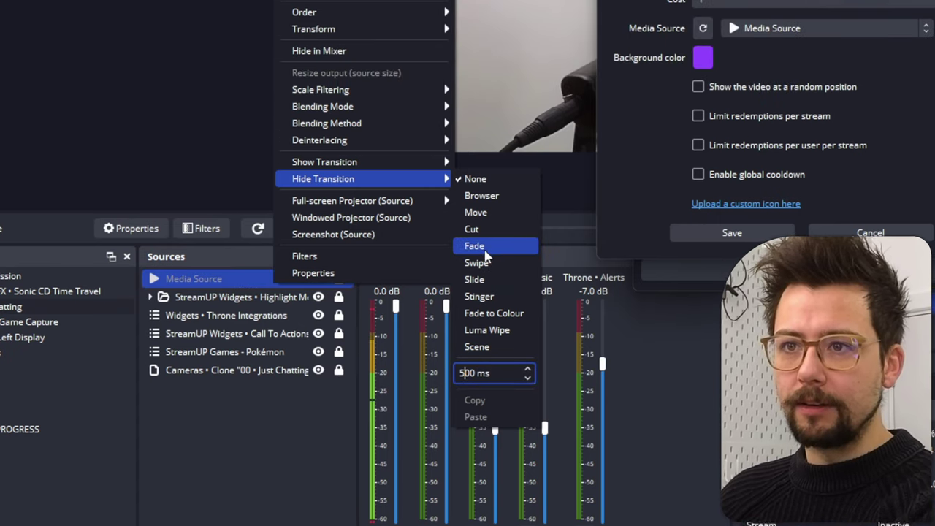
{"action": "left_click", "coordinate": [482, 249]}
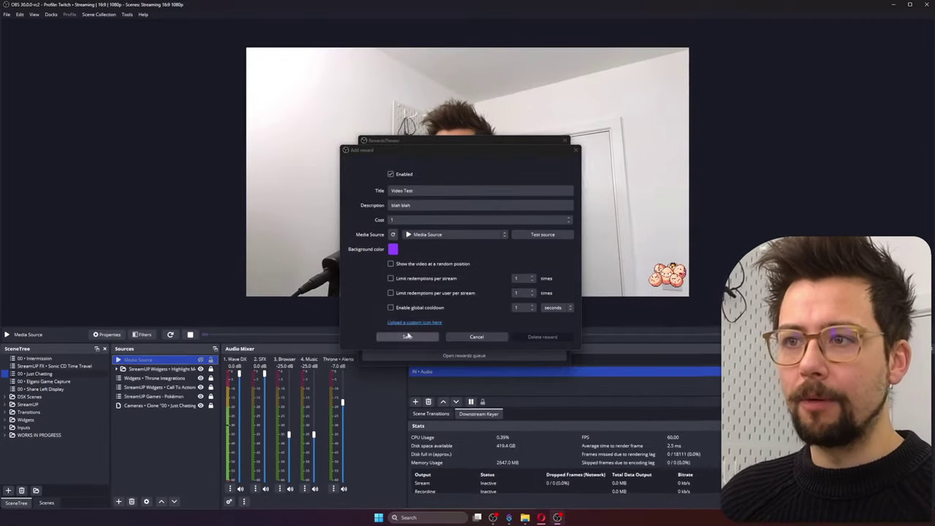
Test the clip, lock Media Source, and enable random-position playback for Video Test
{"action": "left_click", "coordinate": [541, 235]}
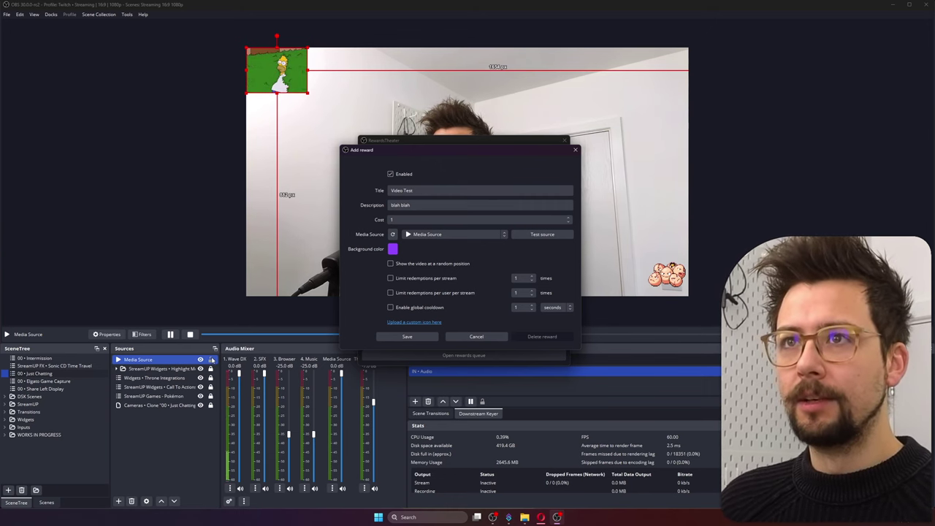
{"action": "left_click", "coordinate": [211, 361]}
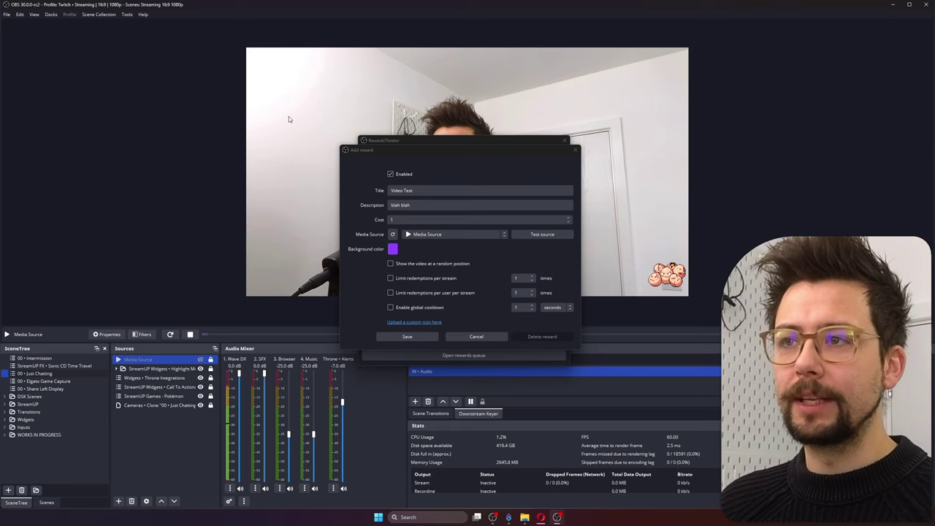
{"action": "left_click", "coordinate": [408, 264]}
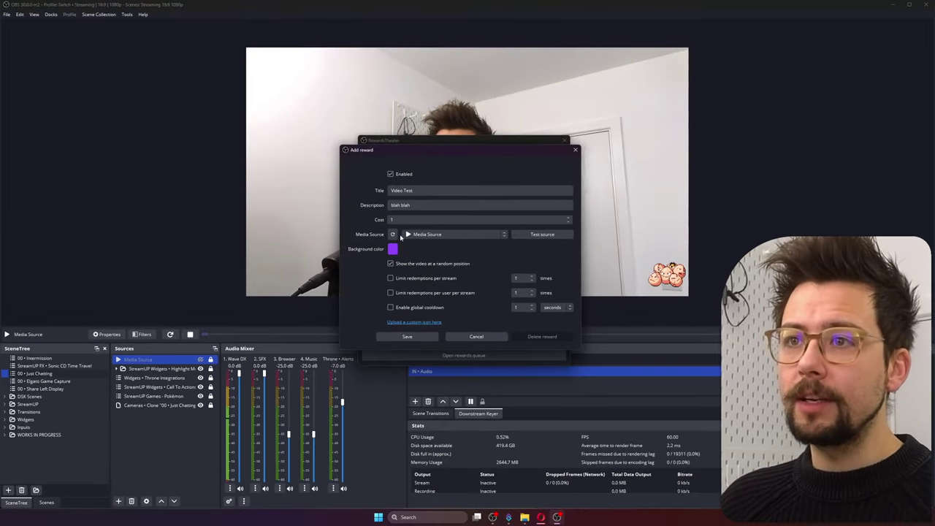
Close the Twitch Manage Rewards page, leaving Stream Manager, and return to OBS
{"action": "left_click", "coordinate": [419, 326]}
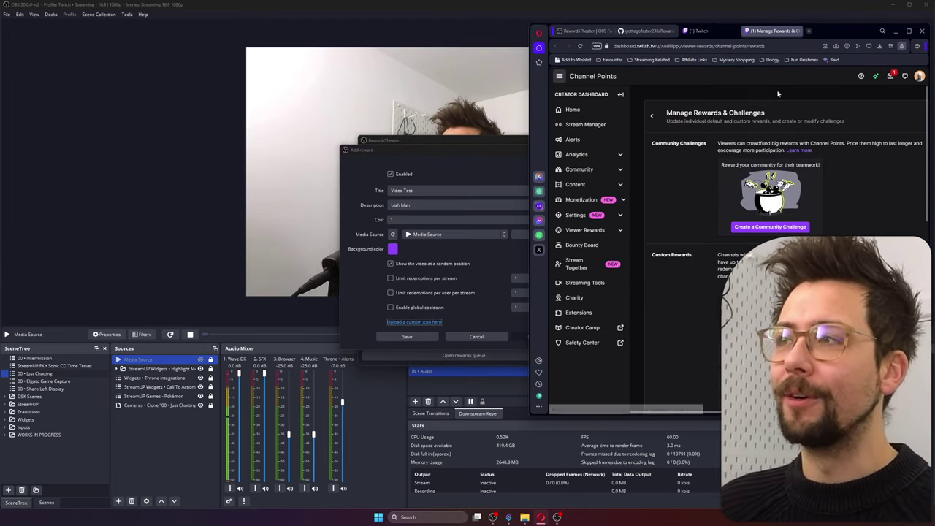
{"action": "left_click", "coordinate": [798, 31]}
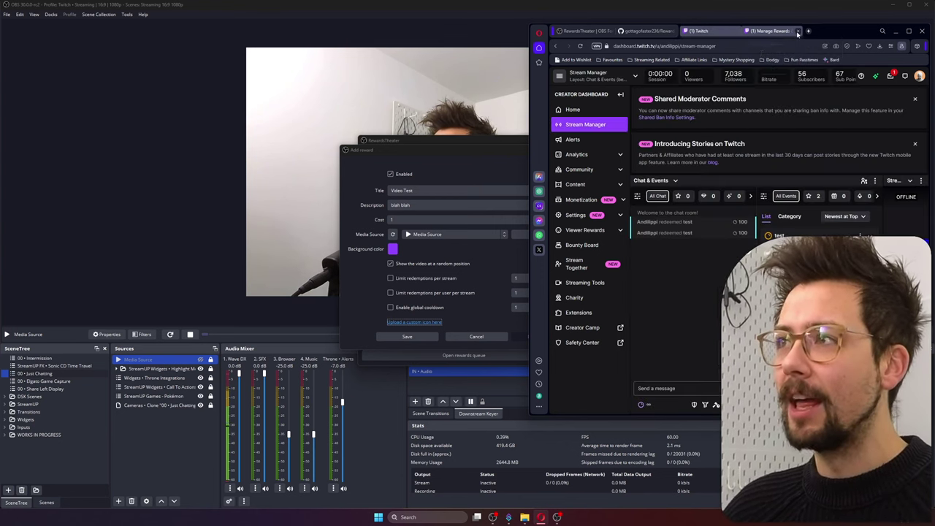
{"action": "left_click", "coordinate": [488, 162]}
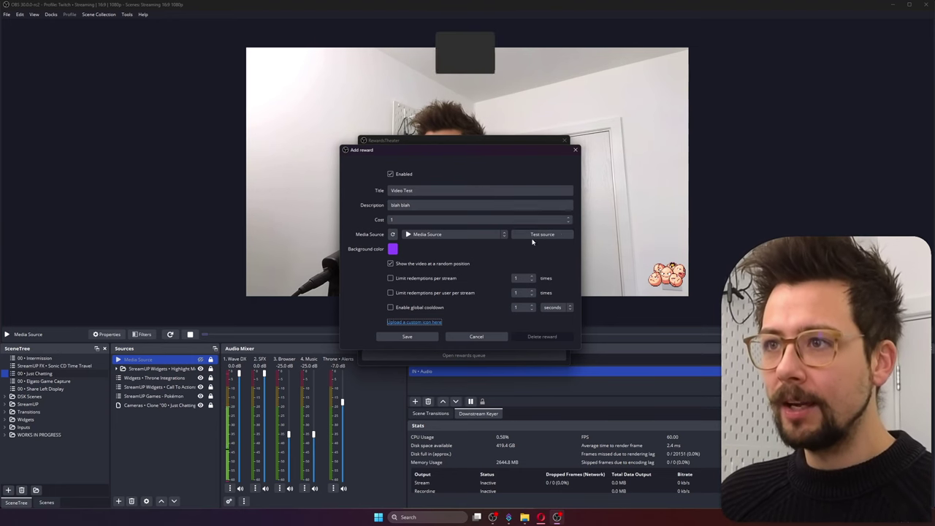
Save the Video Test reward and redeem it once from the Twitch channel points popup
{"action": "left_click", "coordinate": [407, 336]}
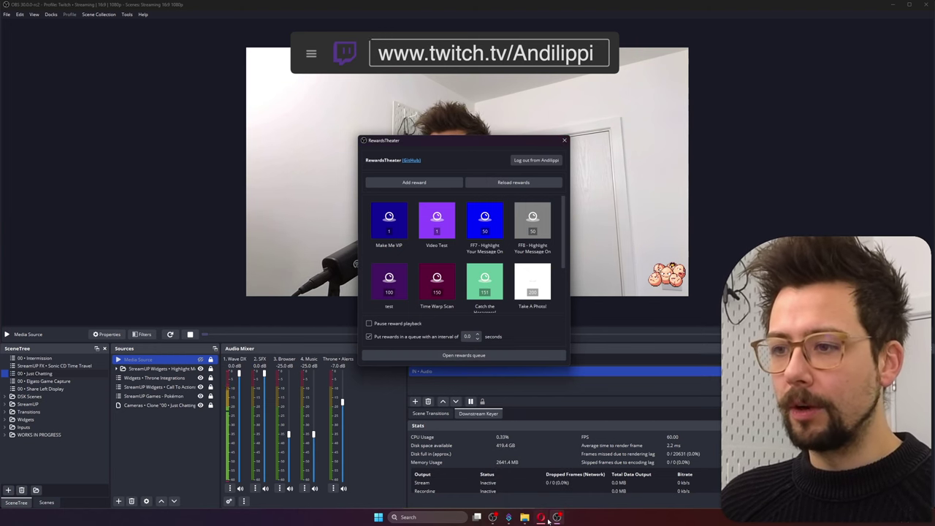
{"action": "left_click", "coordinate": [544, 518]}
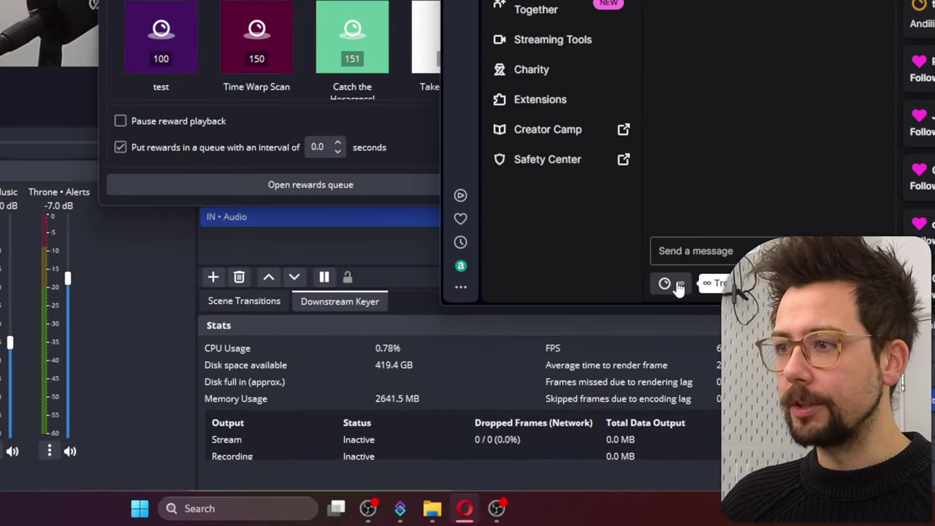
{"action": "left_click", "coordinate": [641, 406]}
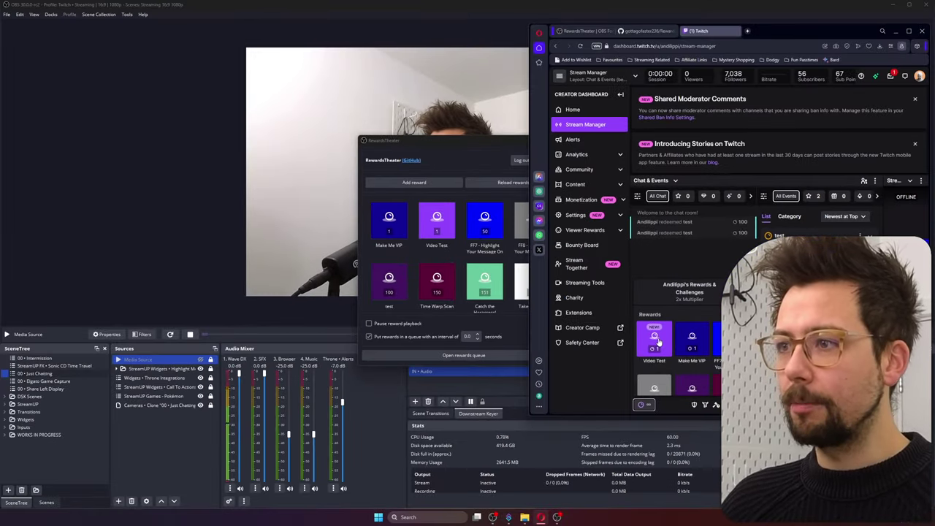
{"action": "left_click", "coordinate": [657, 340]}
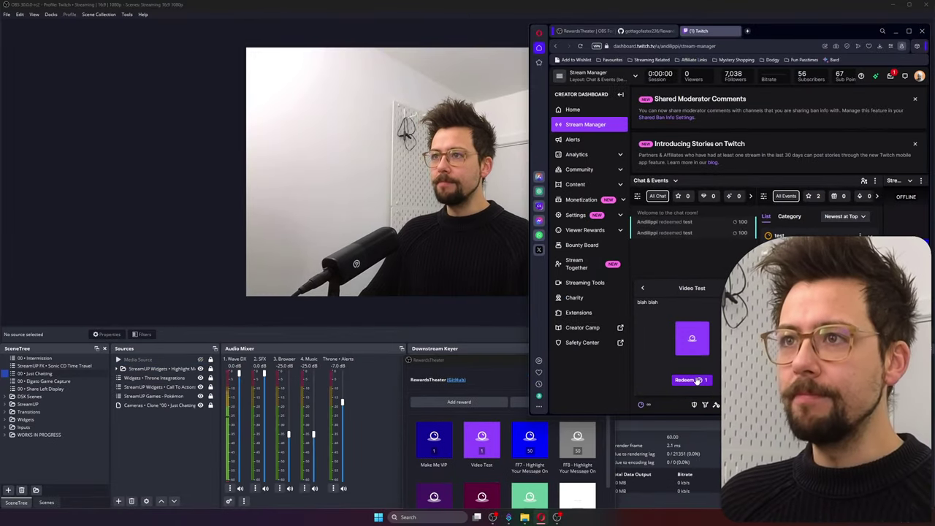
{"action": "left_click", "coordinate": [388, 242]}
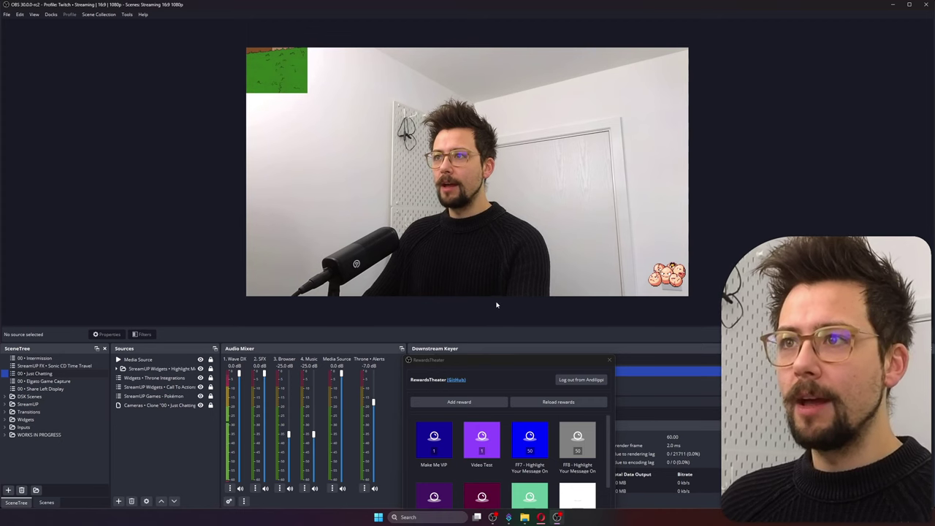
Redeem Video Test again, then float the RewardsTheater panel out of its OBS dock
{"action": "left_click", "coordinate": [540, 517]}
{"action": "left_click", "coordinate": [640, 404]}
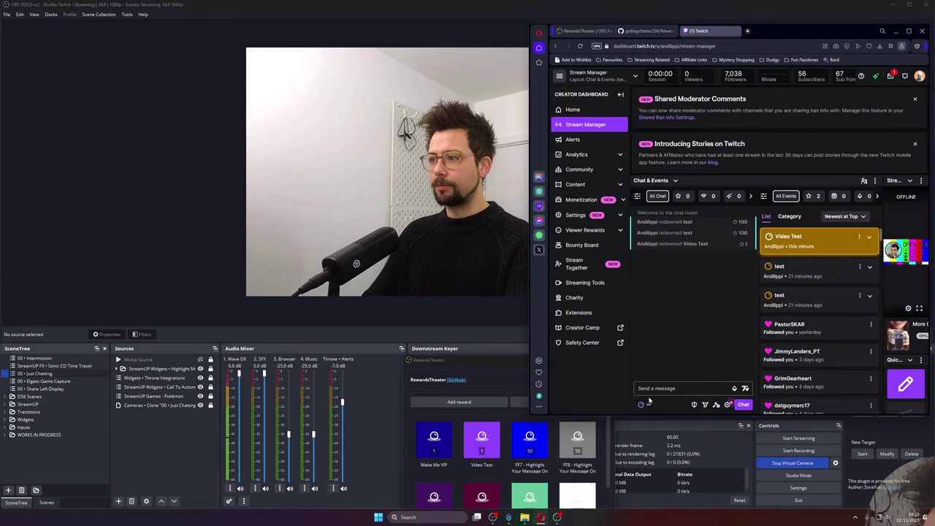
{"action": "left_click", "coordinate": [653, 344]}
{"action": "left_click", "coordinate": [689, 380]}
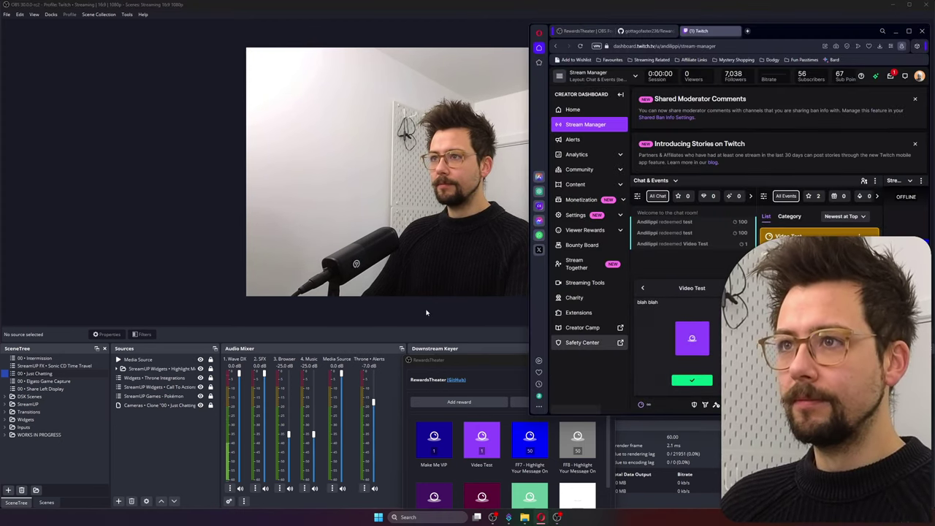
{"action": "left_click", "coordinate": [401, 282]}
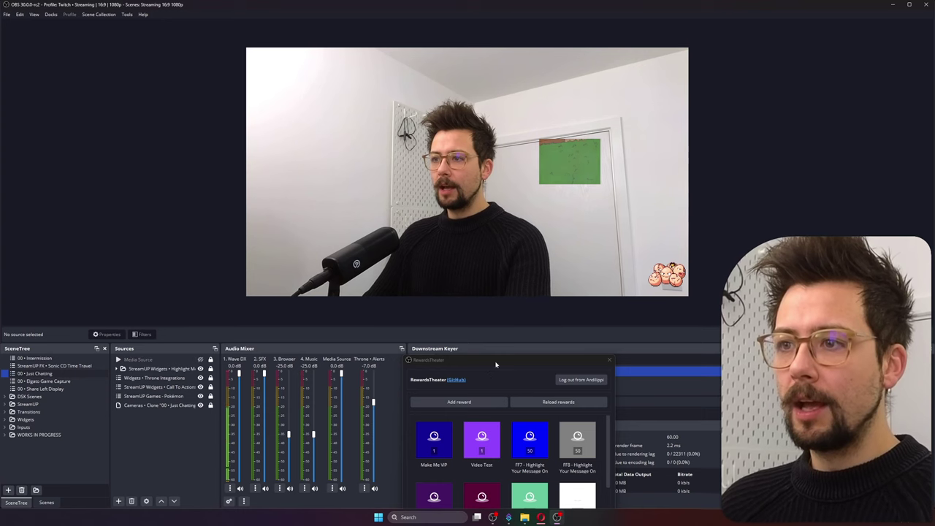
{"action": "left_click_drag", "start_coordinate": [468, 361], "coordinate": [526, 151]}
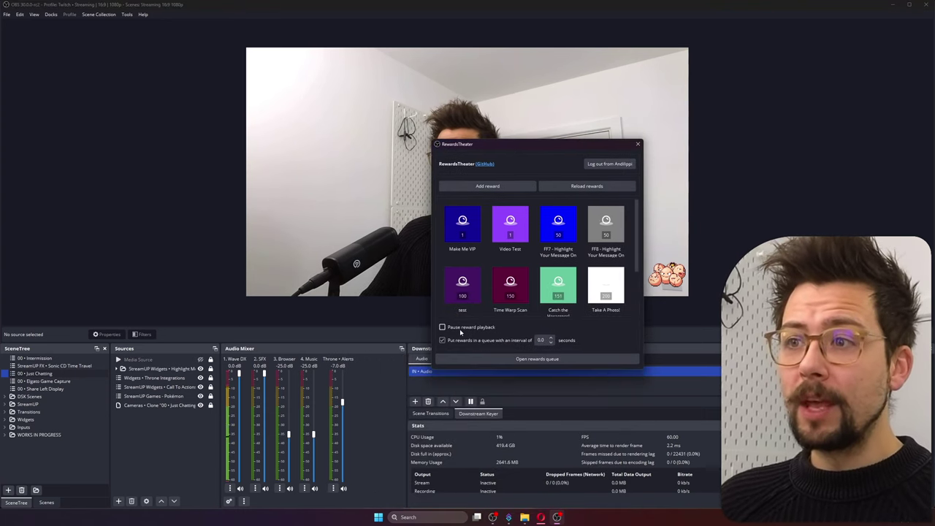
Open the RewardsTheater rewards queue and redeem Video Test once on Twitch
{"action": "left_click", "coordinate": [503, 359]}
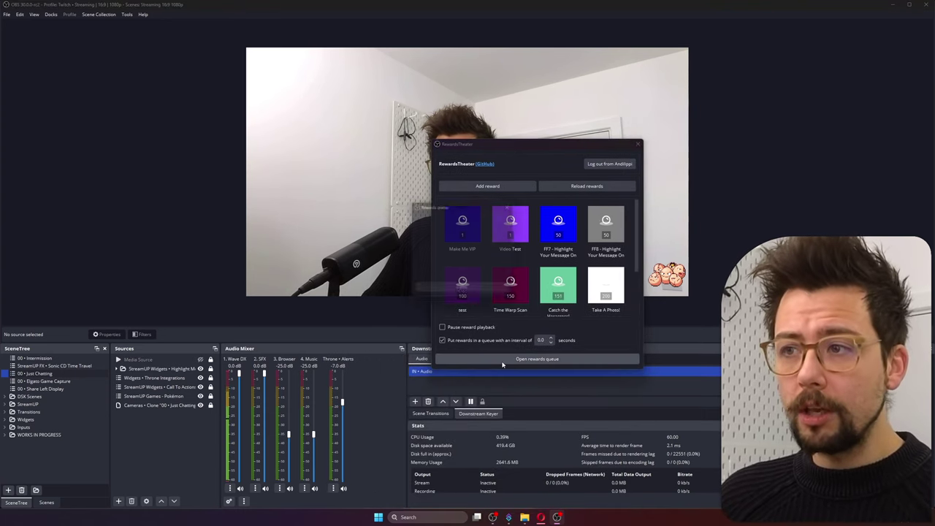
{"action": "key", "text": "alt+Tab"}
{"action": "left_click", "coordinate": [642, 406]}
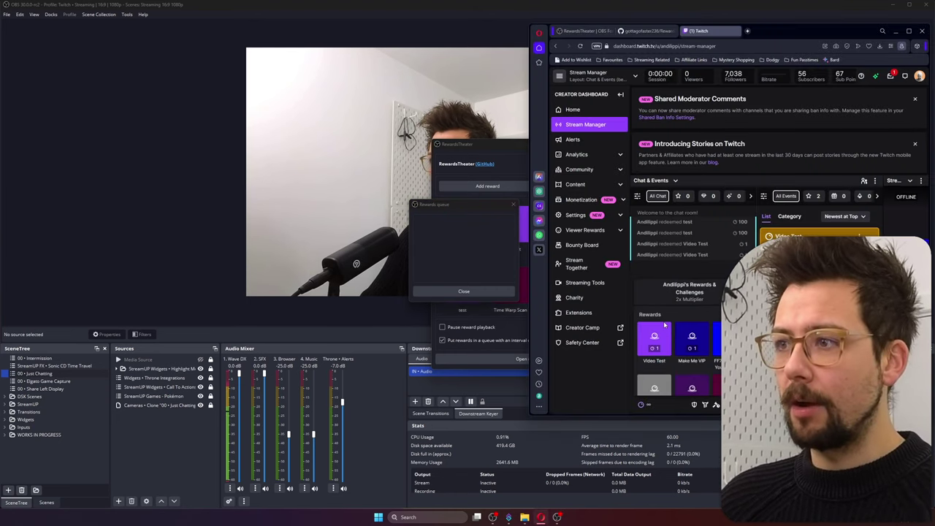
{"action": "left_click", "coordinate": [686, 338]}
{"action": "left_click", "coordinate": [692, 379]}
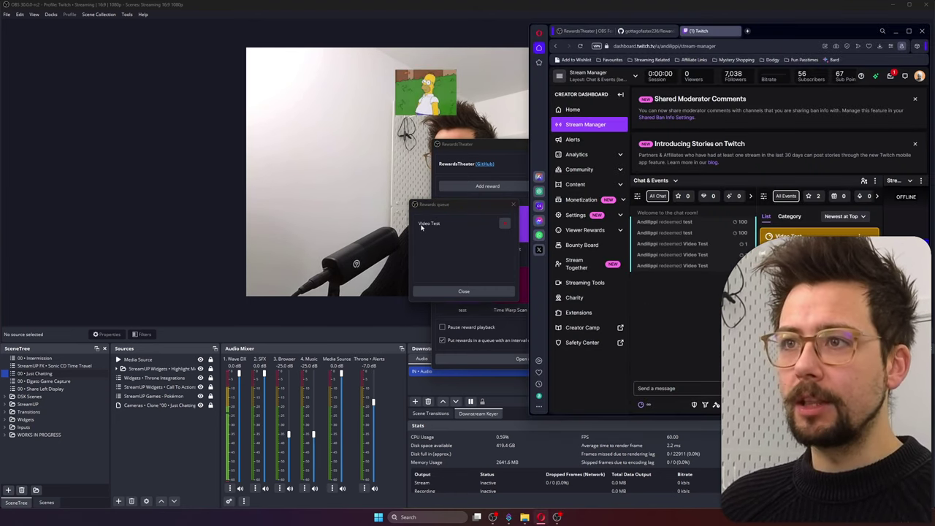
Redeem Video Test a second time, then close the rewards queue
{"action": "left_click", "coordinate": [642, 405]}
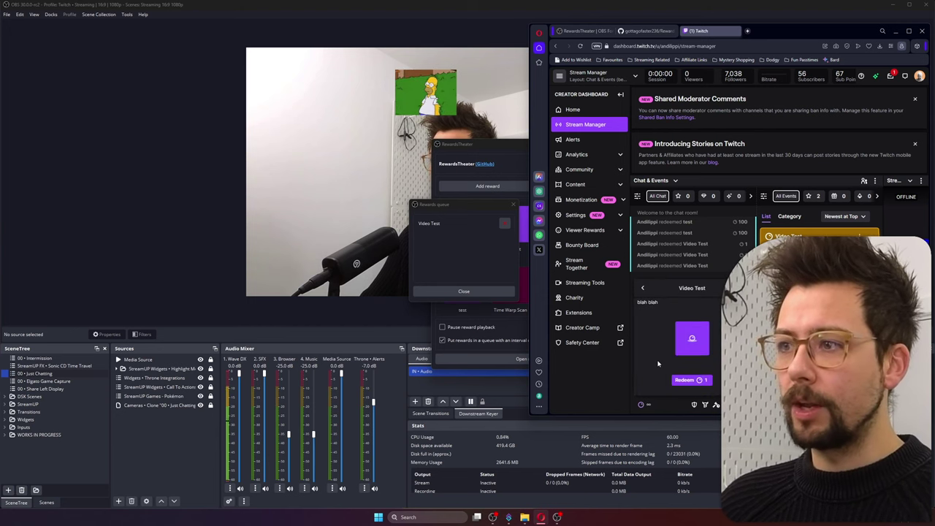
{"action": "left_click", "coordinate": [692, 381]}
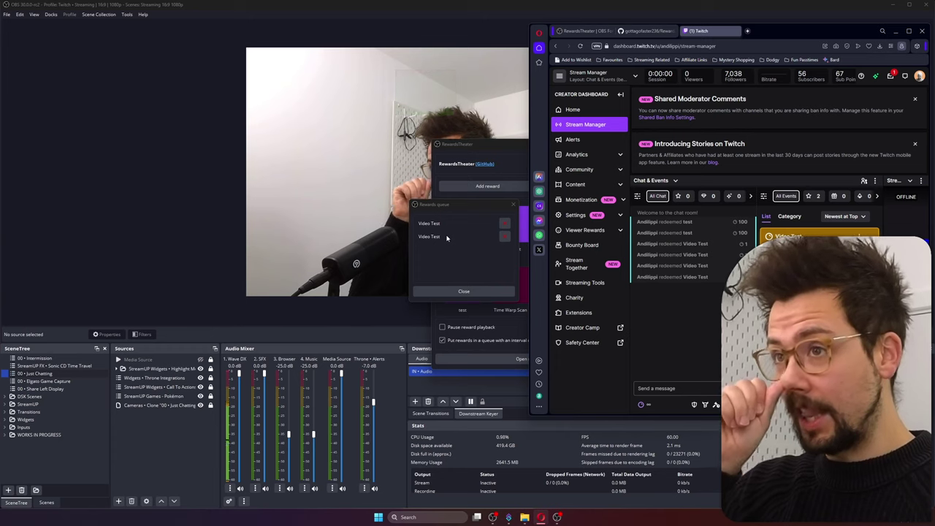
{"action": "left_click", "coordinate": [464, 291]}
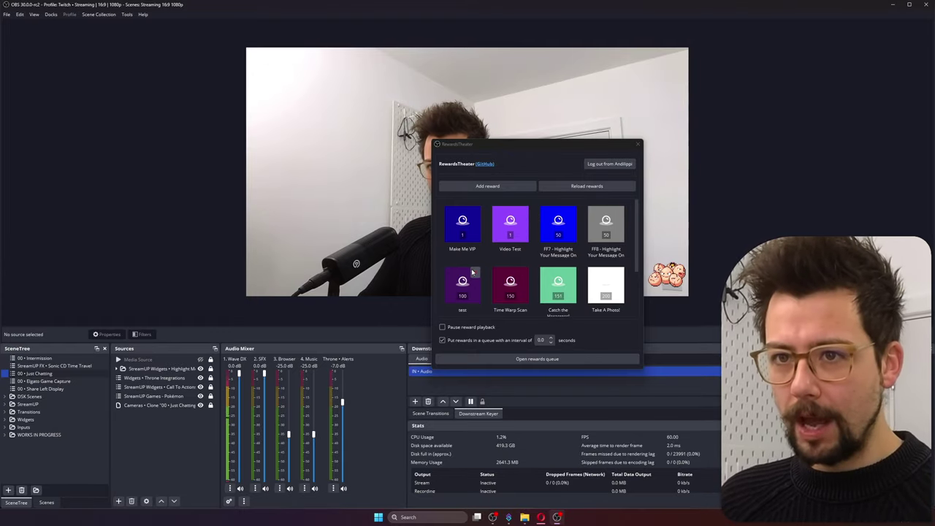
Add a new empty scene named 'Meme Scene' to the scene list
{"action": "left_click", "coordinate": [153, 368]}
{"action": "left_click", "coordinate": [150, 359]}
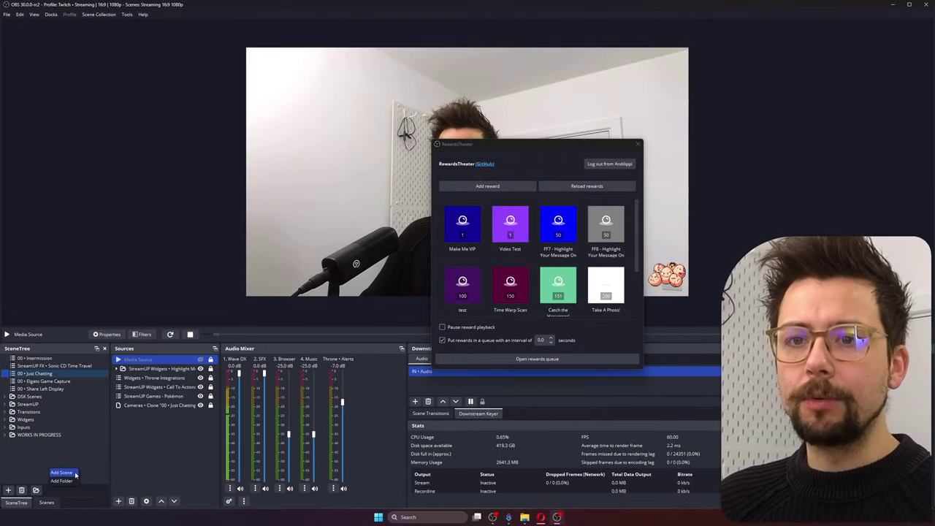
{"action": "left_click", "coordinate": [74, 473]}
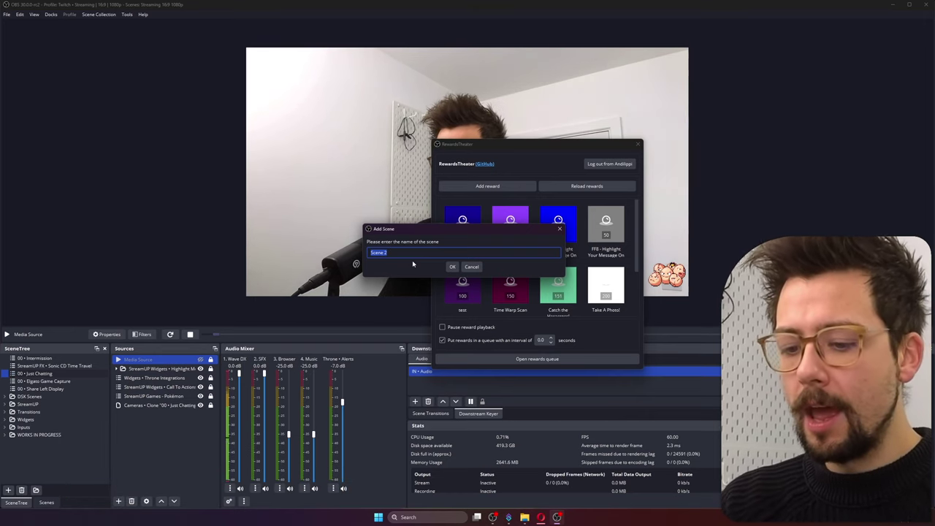
{"action": "type", "text": "Meme "}
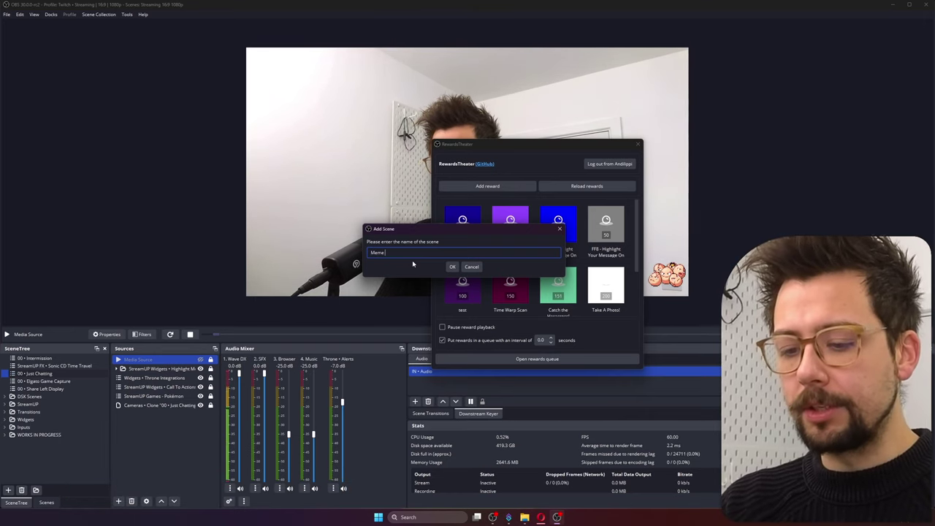
{"action": "type", "text": "Scene"}
{"action": "key", "text": "Return"}
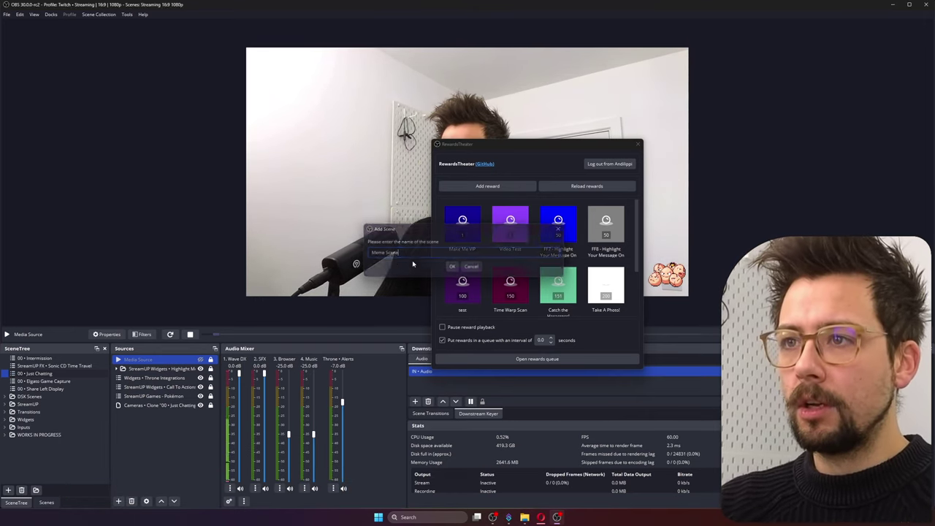
Add the existing Media Source into Meme Scene
{"action": "right_click", "coordinate": [137, 381]}
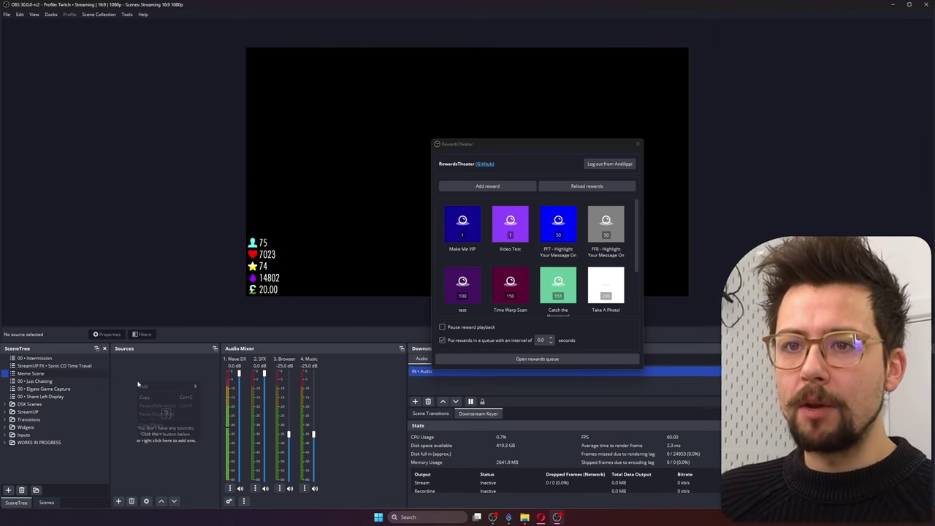
{"action": "left_click", "coordinate": [160, 391]}
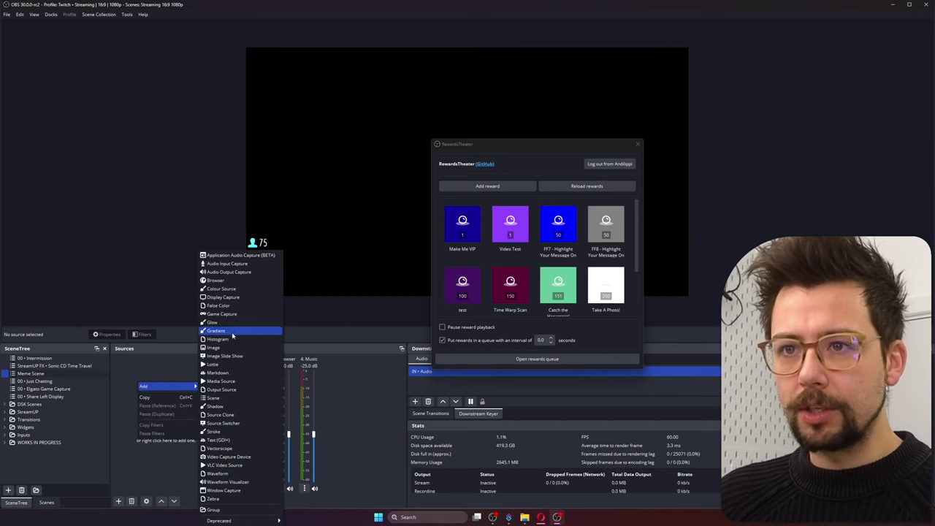
{"action": "left_click", "coordinate": [222, 380]}
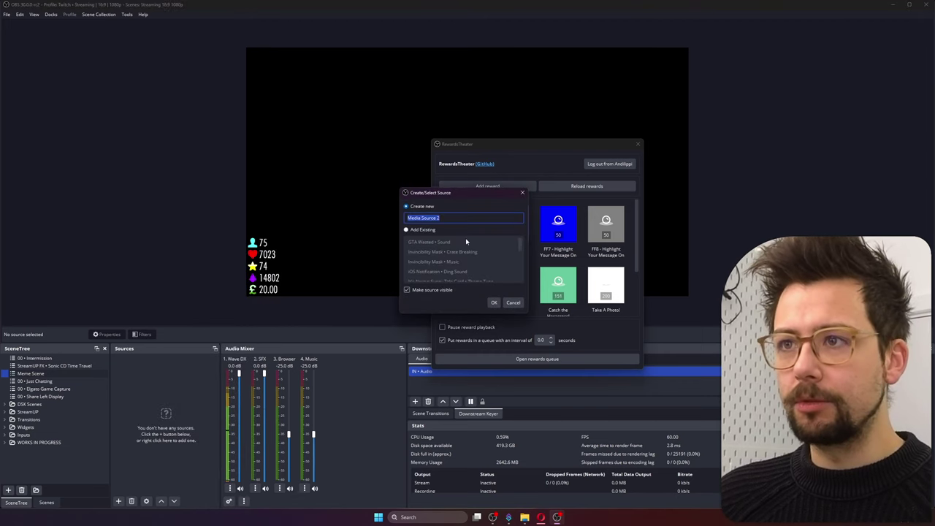
{"action": "left_click", "coordinate": [422, 230]}
{"action": "left_click", "coordinate": [447, 261]}
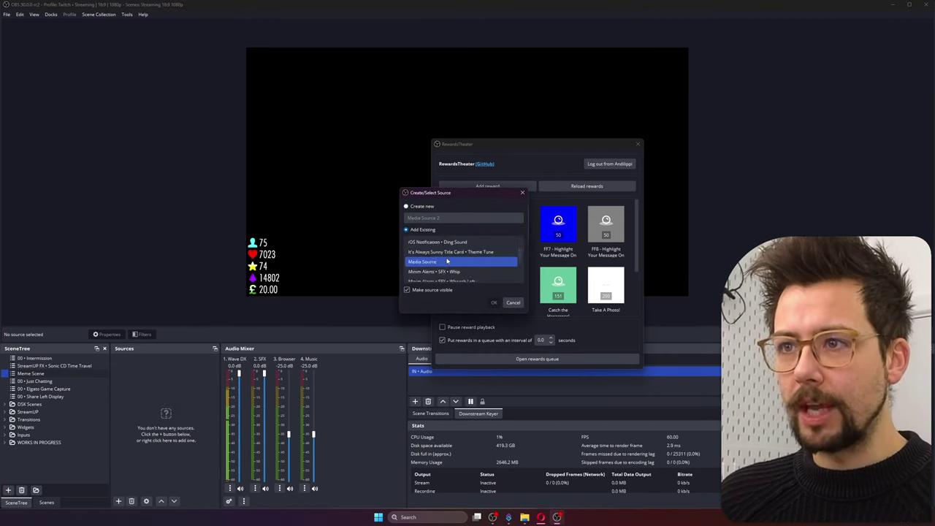
{"action": "scroll", "coordinate": [441, 264], "scroll_direction": "down", "scroll_amount": 1}
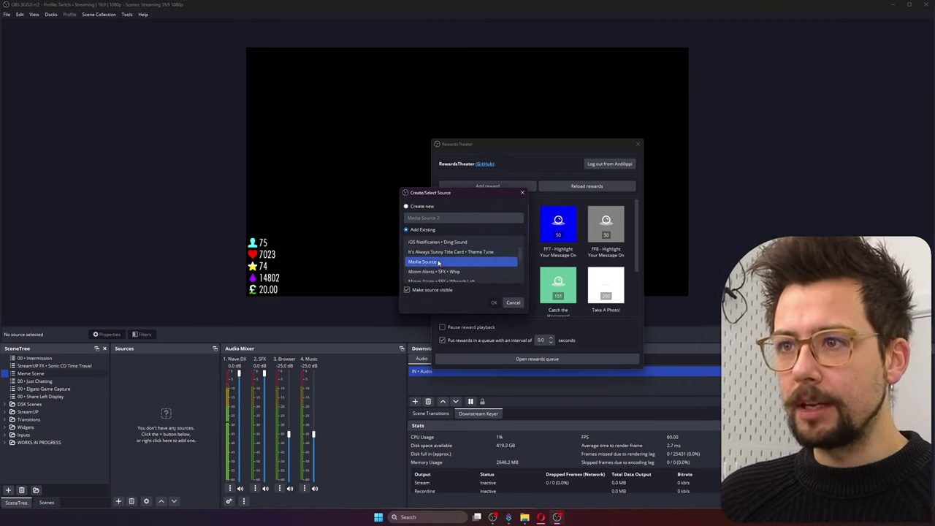
{"action": "left_click", "coordinate": [493, 302]}
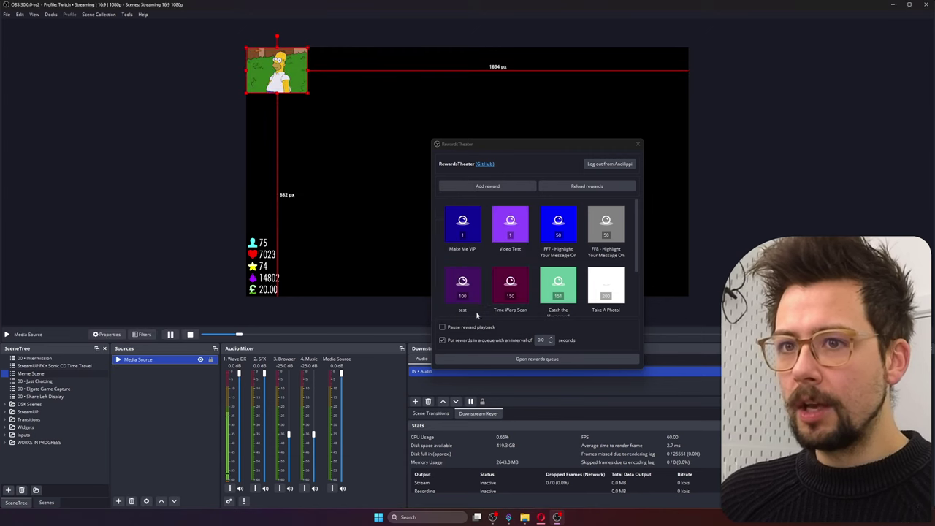
Create Media Source 2 playing ezgif.com-gif-to-mp4 (1).mp4 from the Animations folder
{"action": "right_click", "coordinate": [169, 385]}
{"action": "mouse_move", "coordinate": [190, 388]}
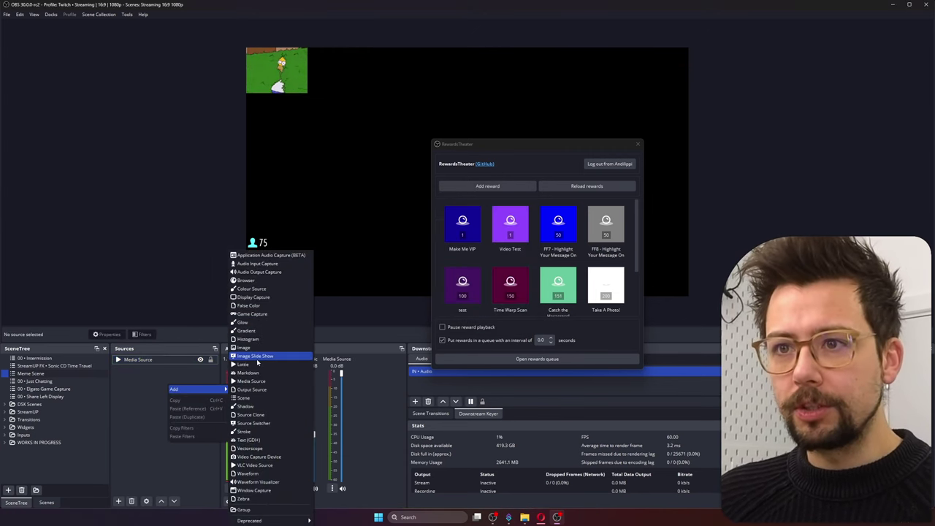
{"action": "left_click", "coordinate": [252, 381]}
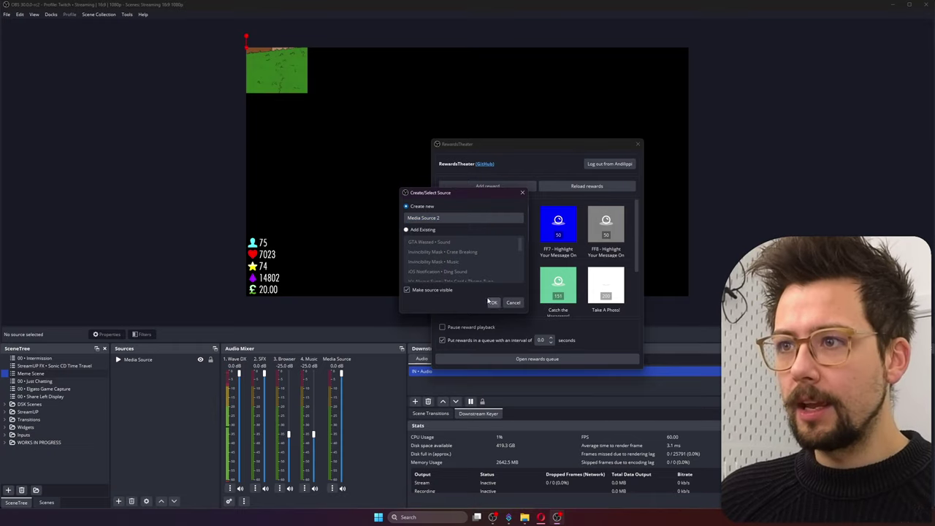
{"action": "left_click", "coordinate": [492, 302]}
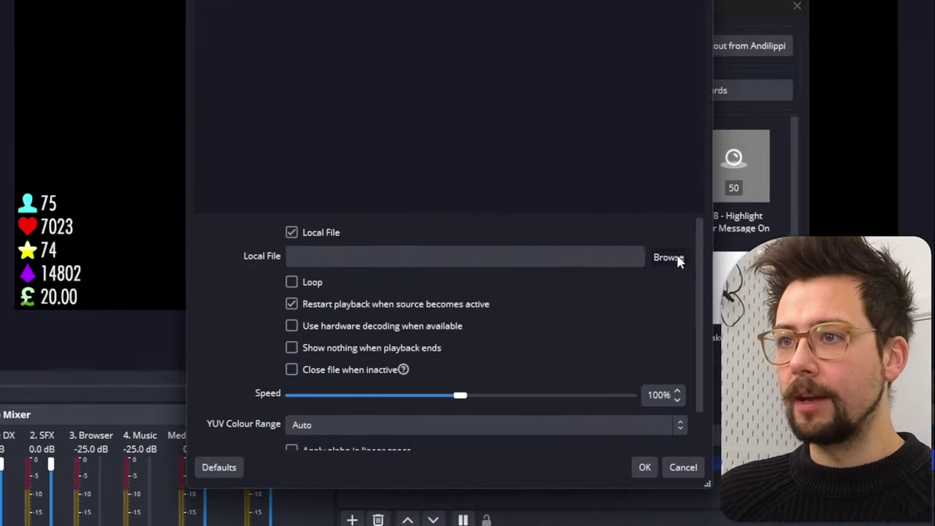
{"action": "left_click", "coordinate": [574, 270]}
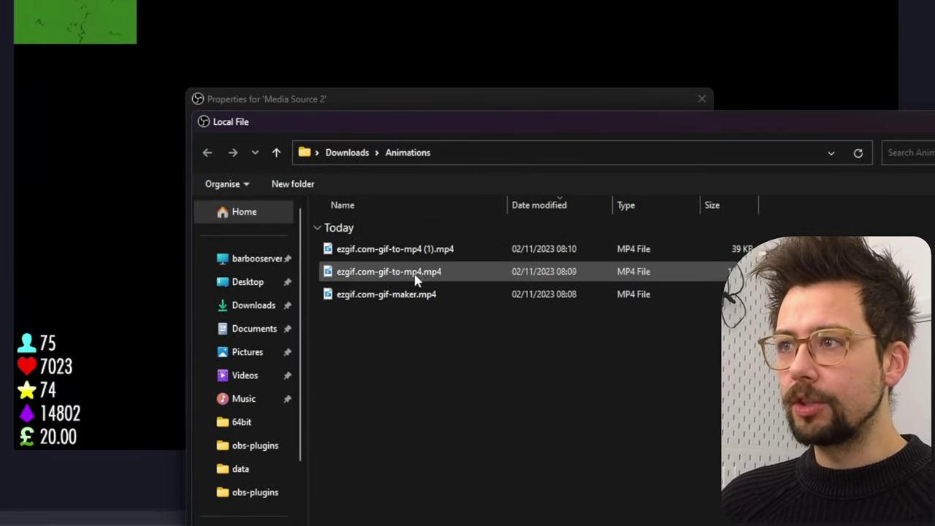
{"action": "double_click", "coordinate": [413, 251]}
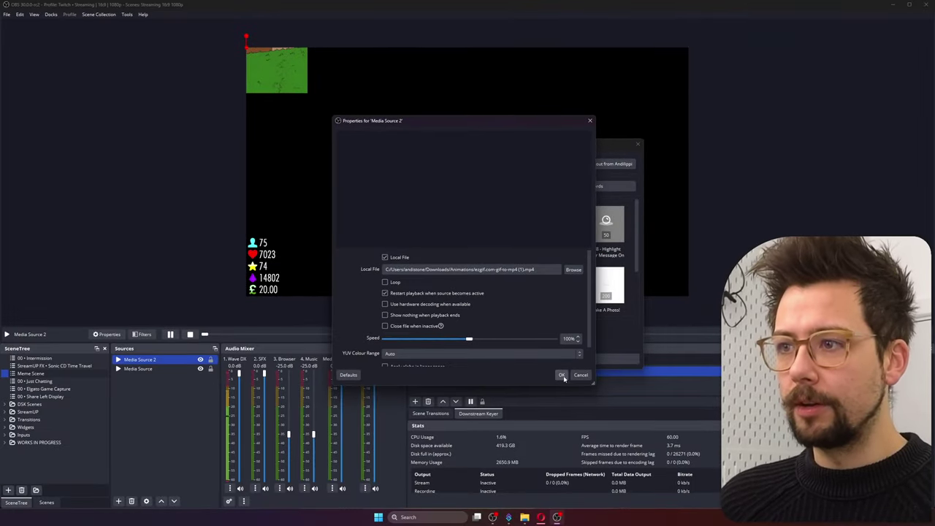
{"action": "left_click", "coordinate": [560, 375]}
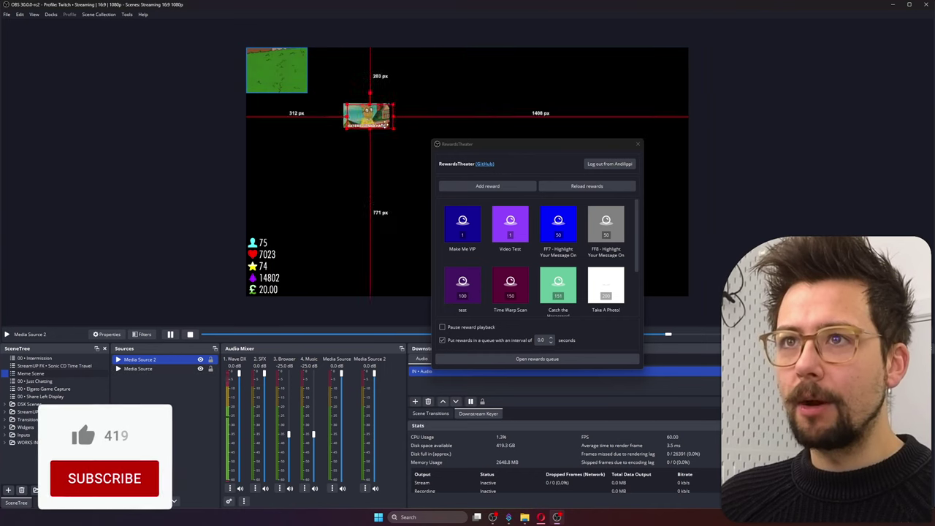
Assign Media Source 2 to the RewardsTheater 'test' reward and save it
{"action": "left_click", "coordinate": [661, 244]}
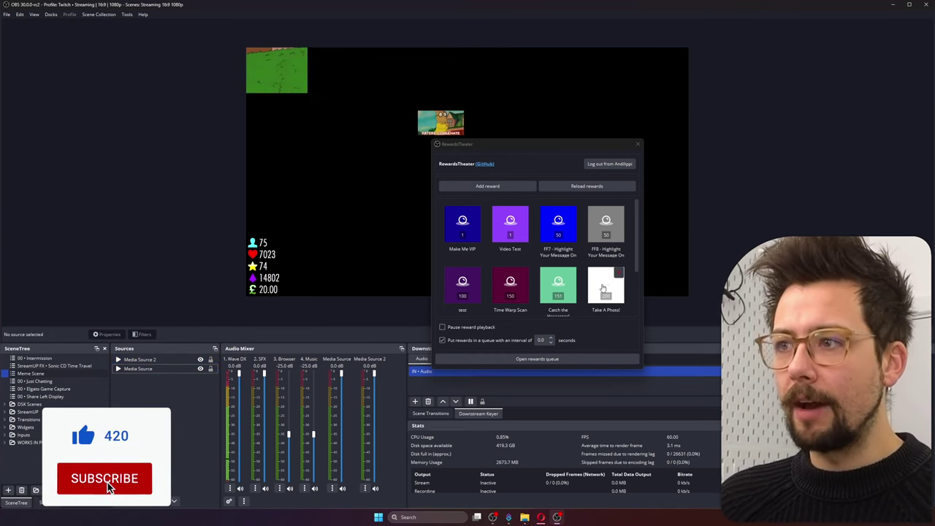
{"action": "left_click", "coordinate": [454, 299]}
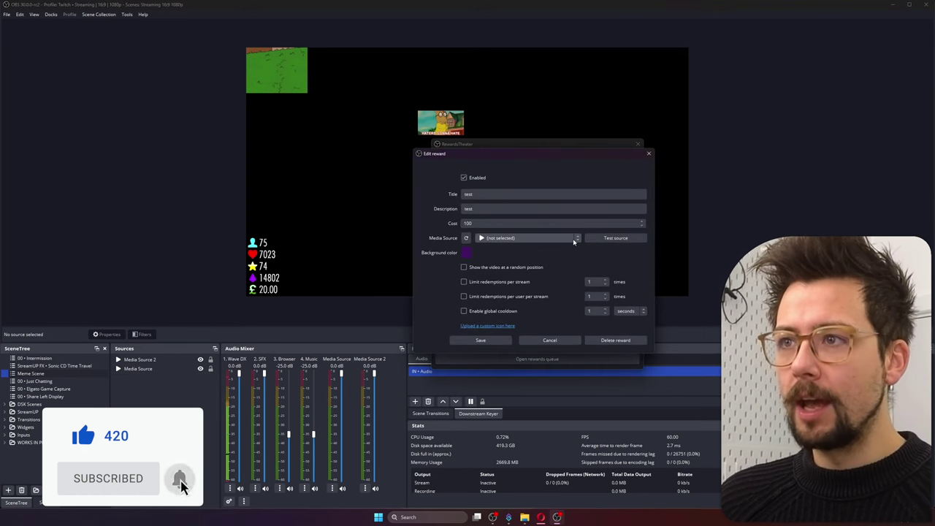
{"action": "left_click", "coordinate": [504, 237]}
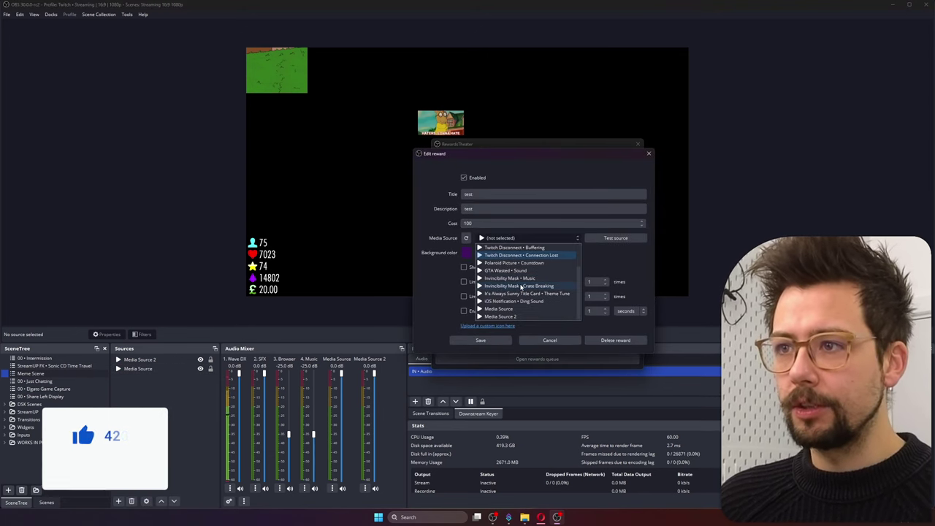
{"action": "left_click", "coordinate": [513, 316]}
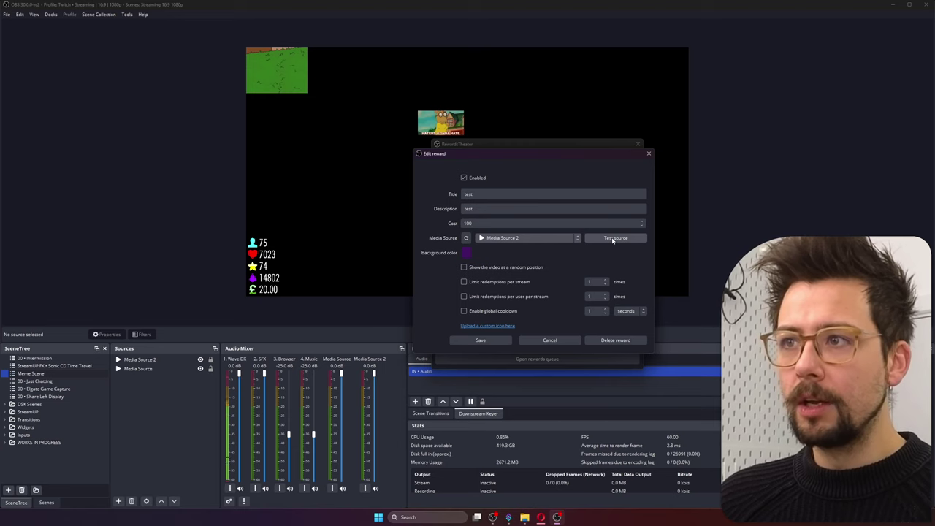
{"action": "left_click", "coordinate": [495, 342]}
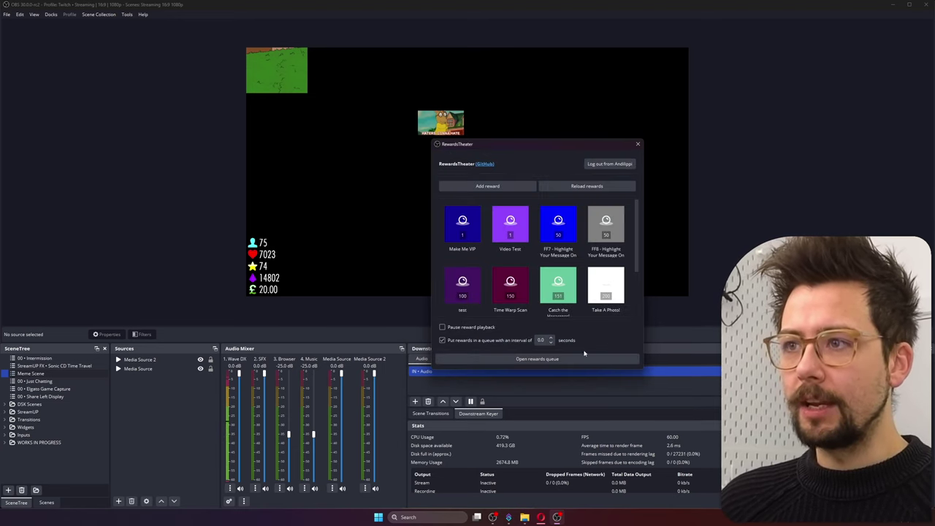
Close the rewards window and delete the old Media Source from 00 • Just Chatting
{"action": "left_click", "coordinate": [638, 144]}
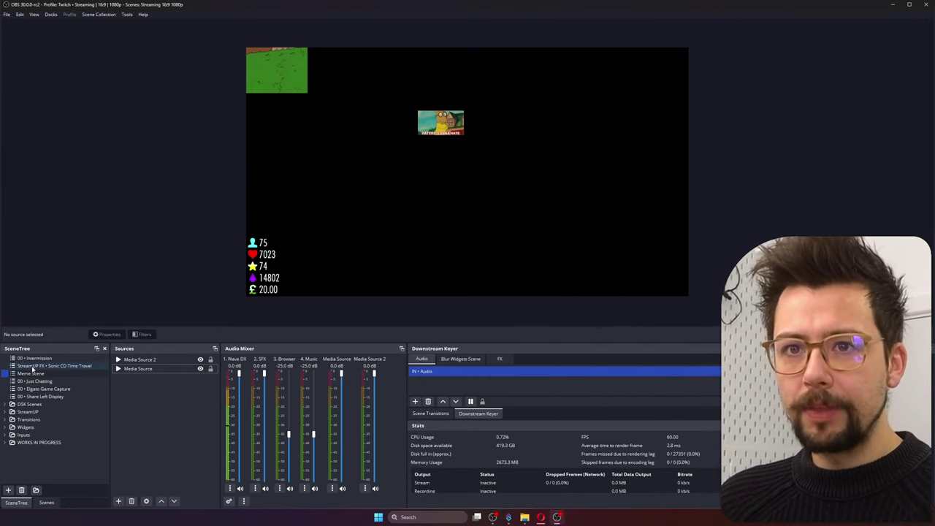
{"action": "left_click", "coordinate": [35, 380]}
{"action": "left_click", "coordinate": [149, 359]}
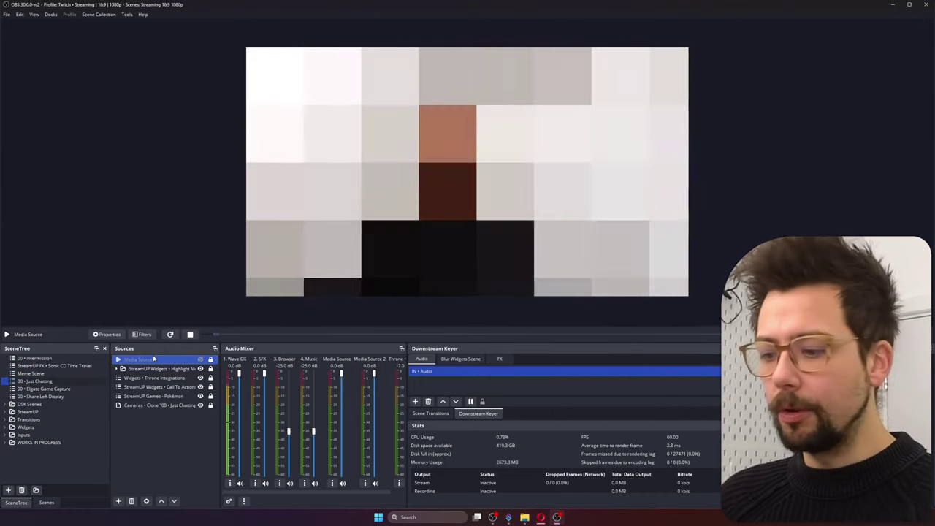
{"action": "key", "text": "Delete"}
{"action": "key", "text": "Return"}
Add the existing Meme Scene as a source in 00 • Just Chatting
{"action": "right_click", "coordinate": [168, 414]}
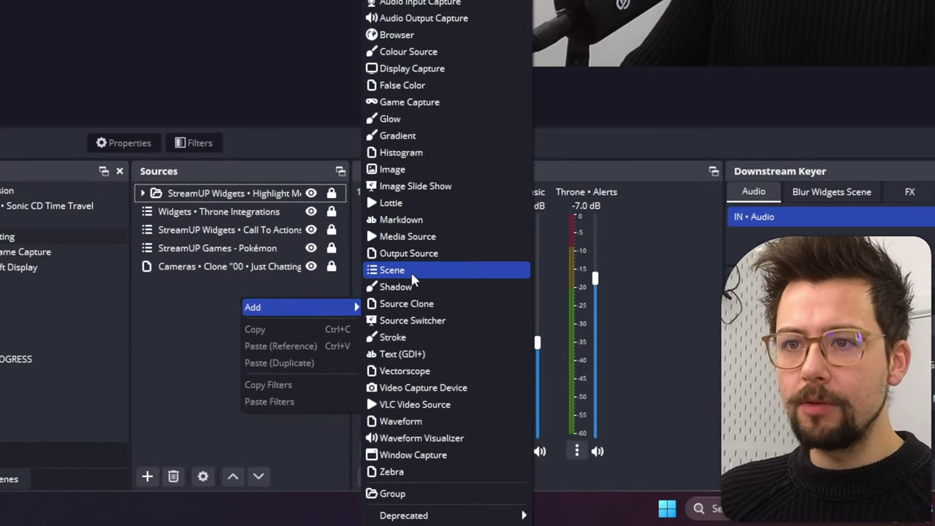
{"action": "left_click", "coordinate": [237, 397]}
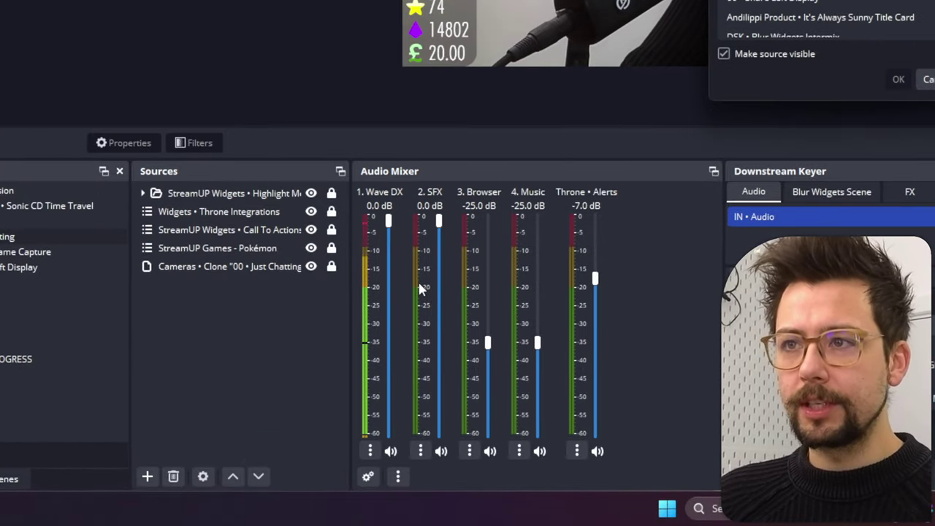
{"action": "scroll", "coordinate": [679, 273], "scroll_direction": "down", "scroll_amount": 3}
{"action": "scroll", "coordinate": [679, 274], "scroll_direction": "down", "scroll_amount": 3}
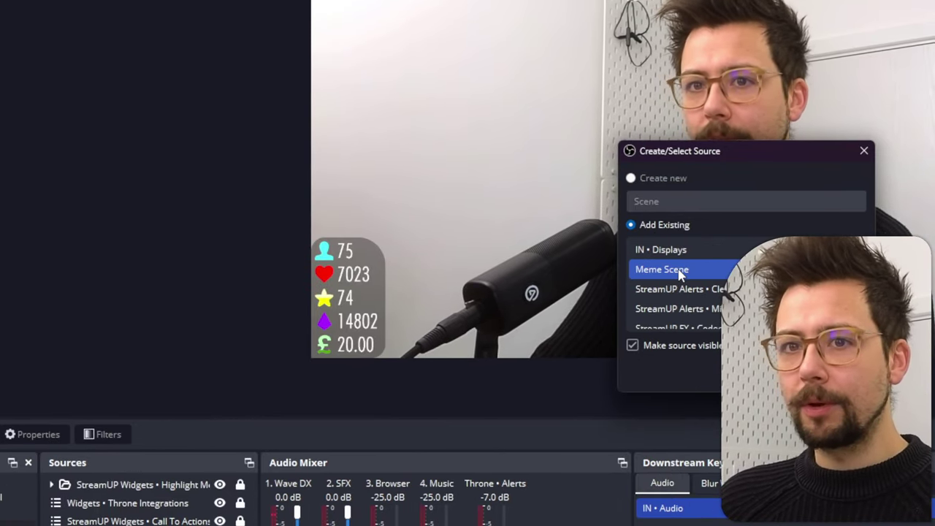
{"action": "scroll", "coordinate": [679, 273], "scroll_direction": "down", "scroll_amount": 2}
{"action": "scroll", "coordinate": [679, 274], "scroll_direction": "up", "scroll_amount": 2}
{"action": "left_click", "coordinate": [679, 269]}
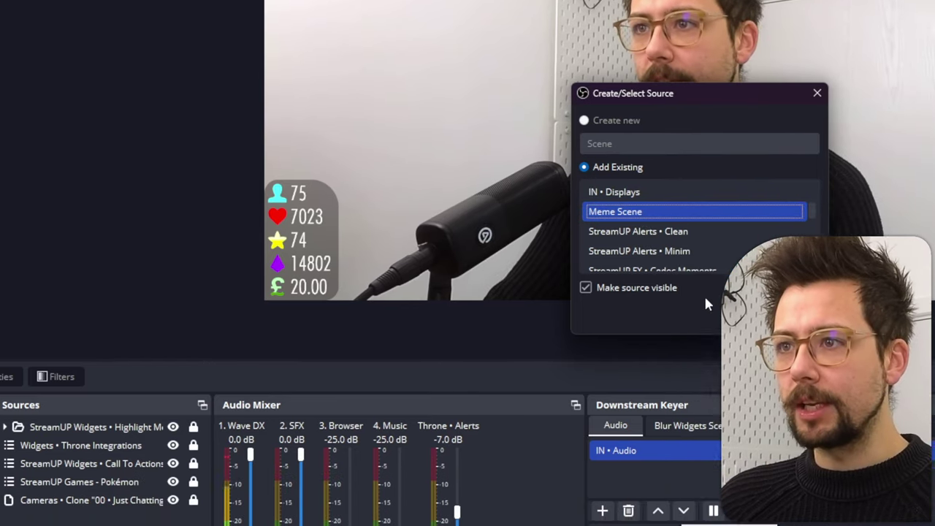
{"action": "left_click", "coordinate": [754, 316]}
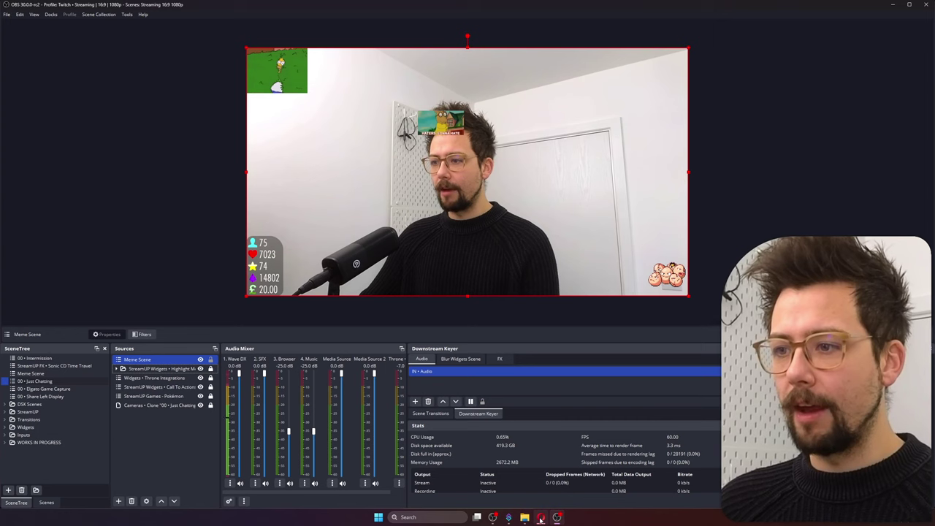
Redeem the Video Test and test rewards once each in Twitch Stream Manager
{"action": "left_click", "coordinate": [541, 517]}
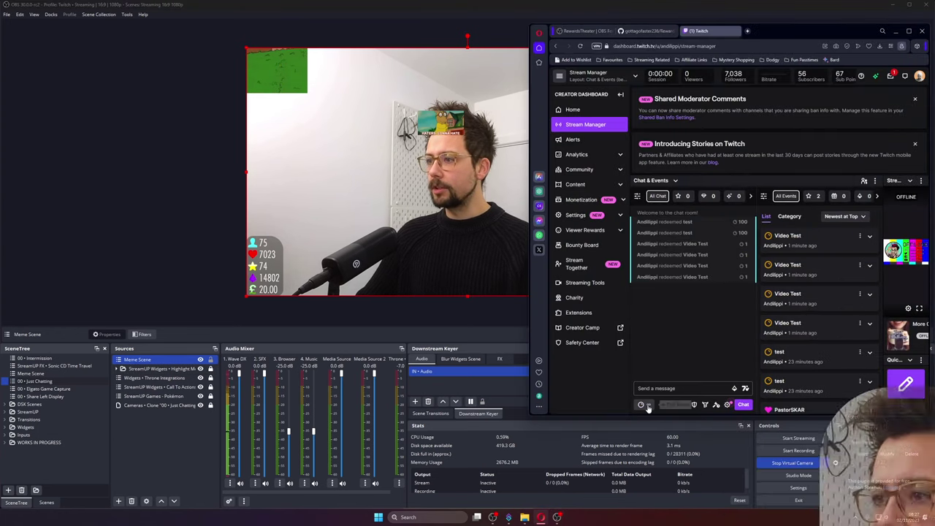
{"action": "left_click", "coordinate": [641, 406]}
{"action": "left_click", "coordinate": [692, 339]}
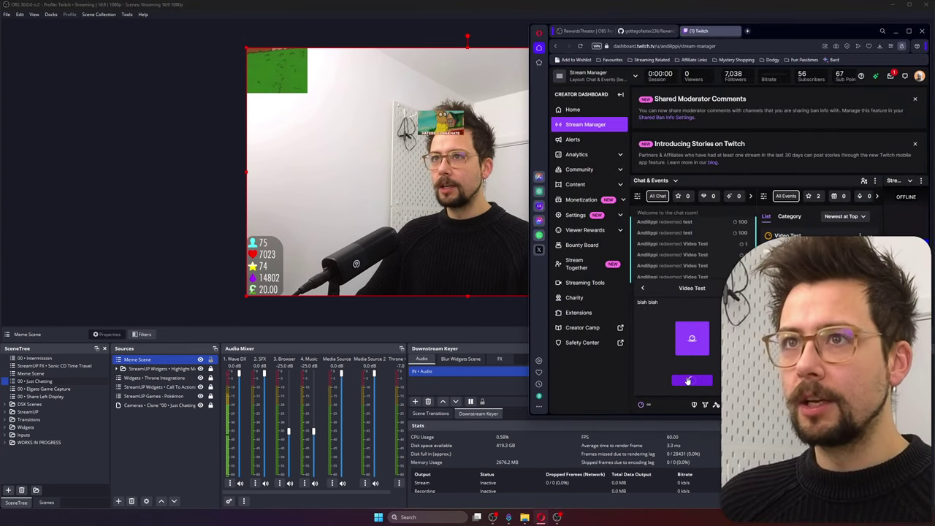
{"action": "left_click", "coordinate": [687, 380]}
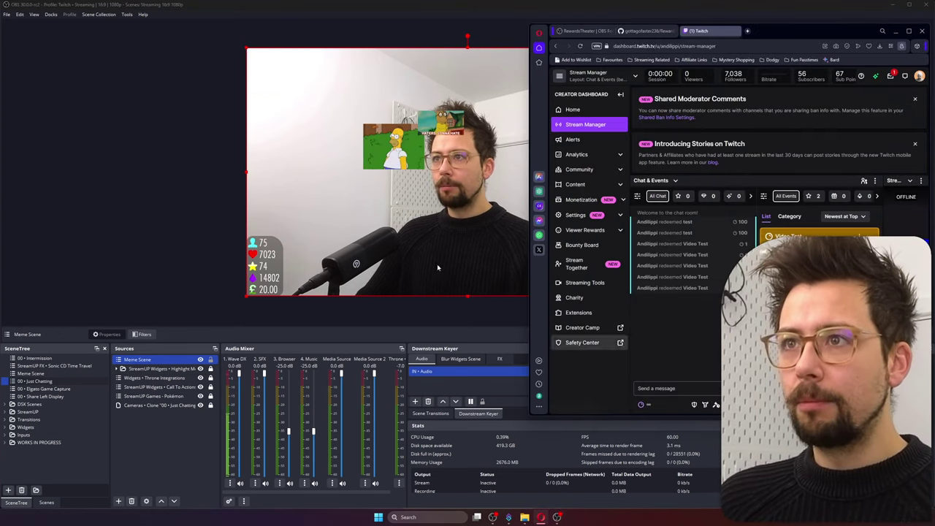
{"action": "left_click", "coordinate": [644, 406]}
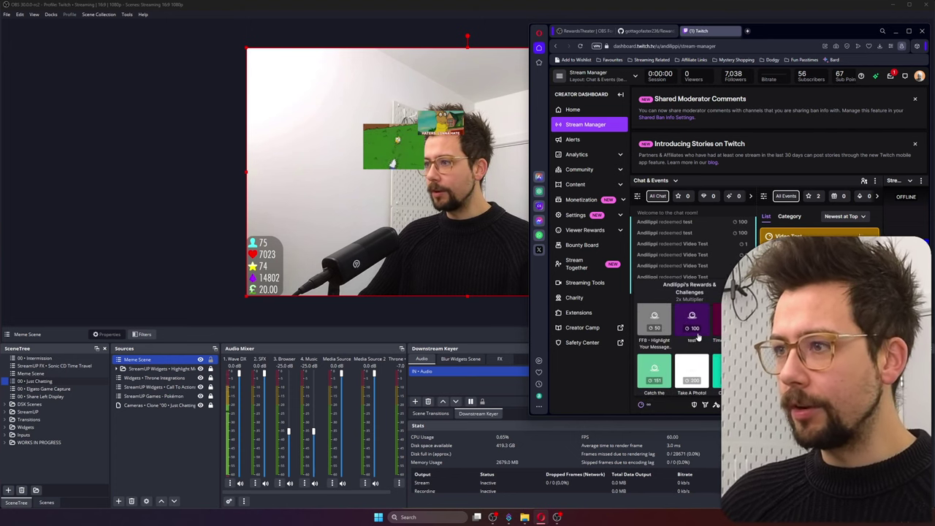
{"action": "left_click", "coordinate": [695, 330]}
{"action": "left_click", "coordinate": [694, 380]}
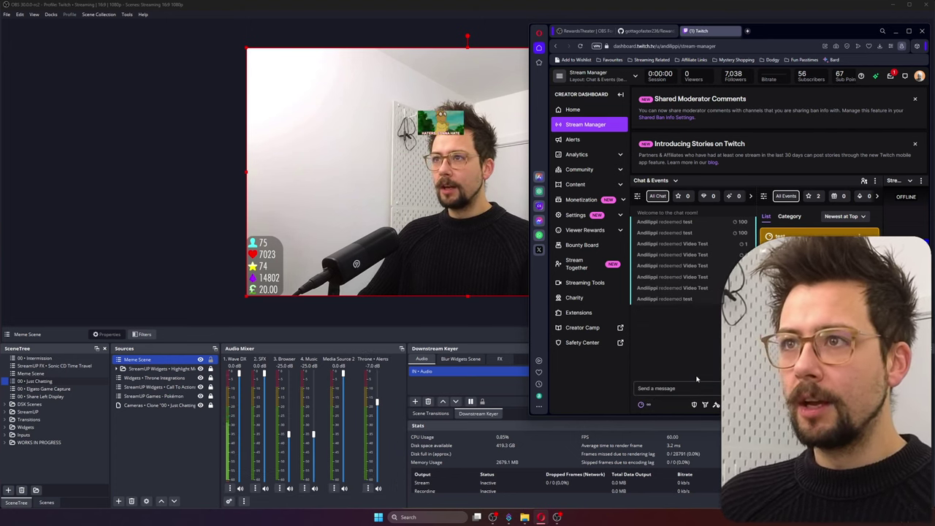
Redeem Video Test twice more, then return to OBS to watch the clips
{"action": "left_click", "coordinate": [642, 405]}
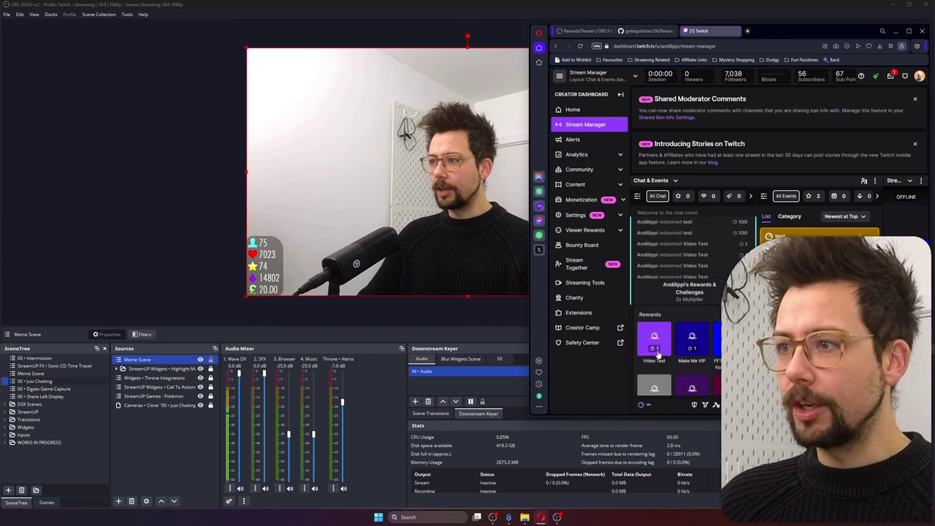
{"action": "left_click", "coordinate": [656, 350]}
{"action": "left_click", "coordinate": [689, 381]}
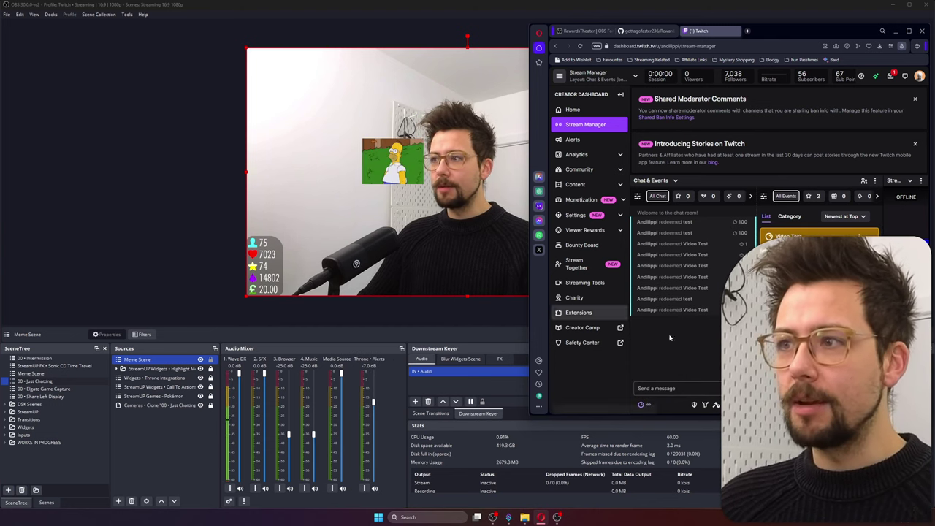
{"action": "left_click", "coordinate": [642, 406]}
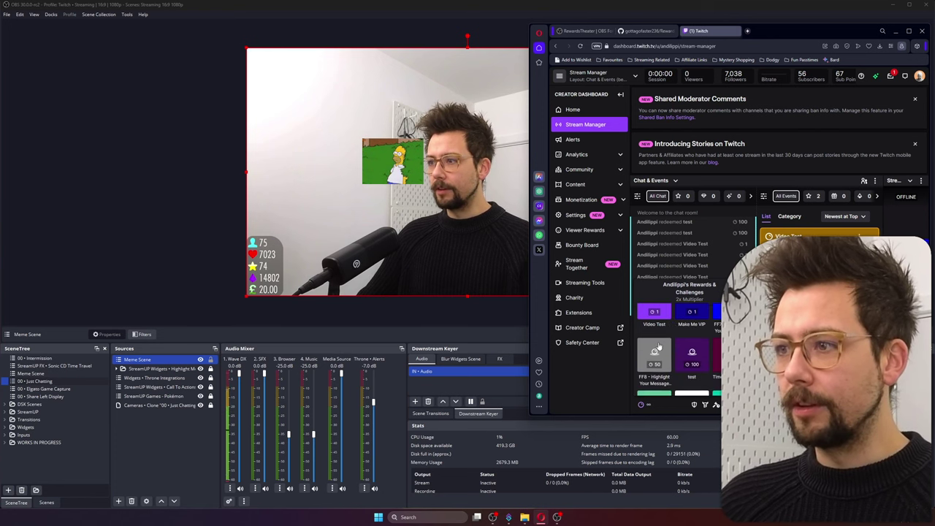
{"action": "left_click", "coordinate": [654, 340]}
{"action": "left_click", "coordinate": [689, 382]}
{"action": "left_click", "coordinate": [485, 333]}
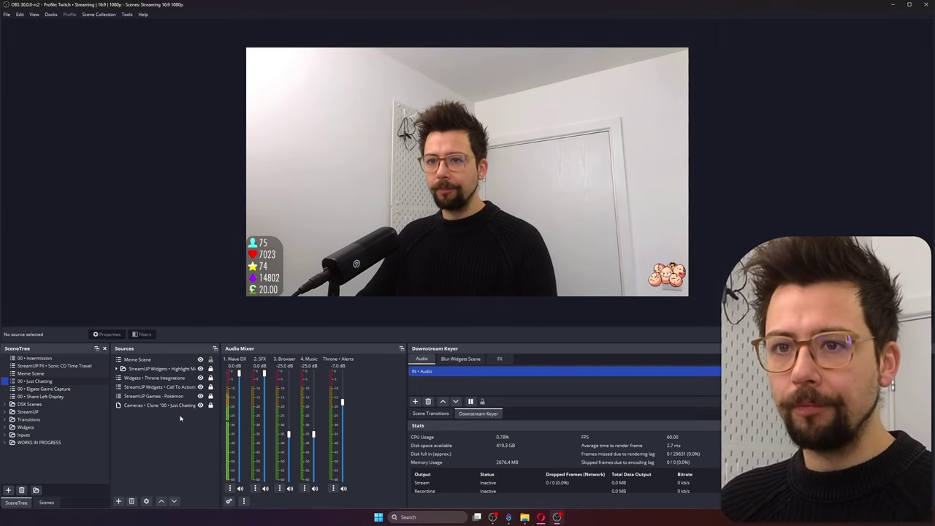
{"action": "left_click", "coordinate": [206, 396]}
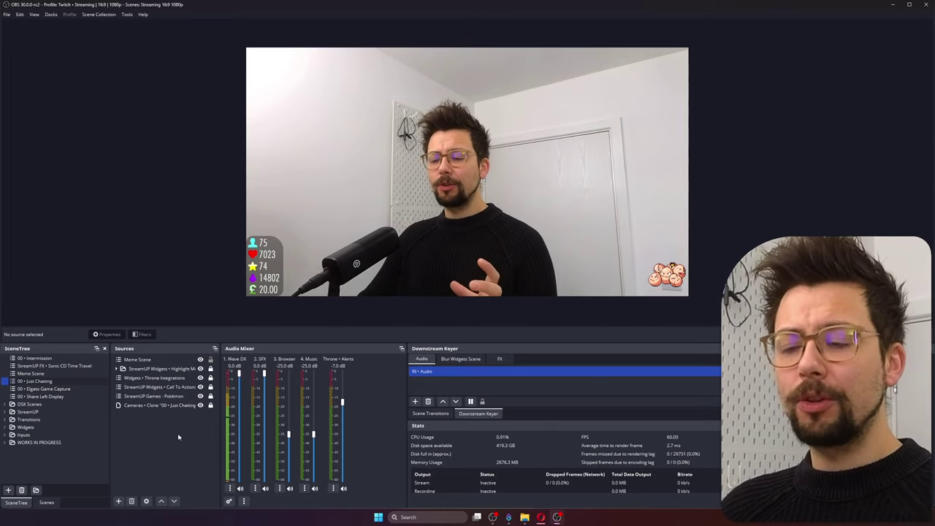